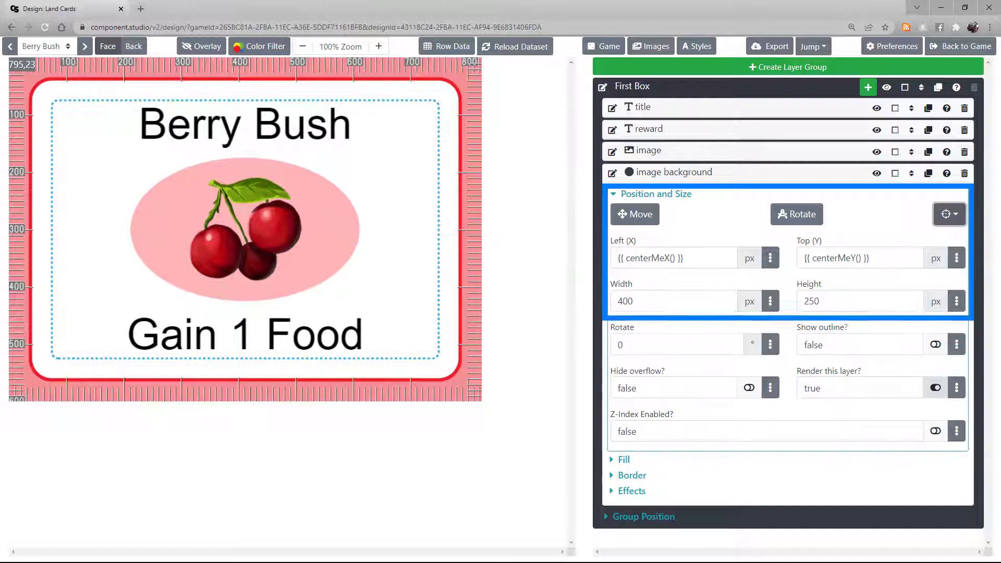
# Move the image background ellipse freely on the card to about X 292 px, Y 236 px
pyautogui.click(628, 221)
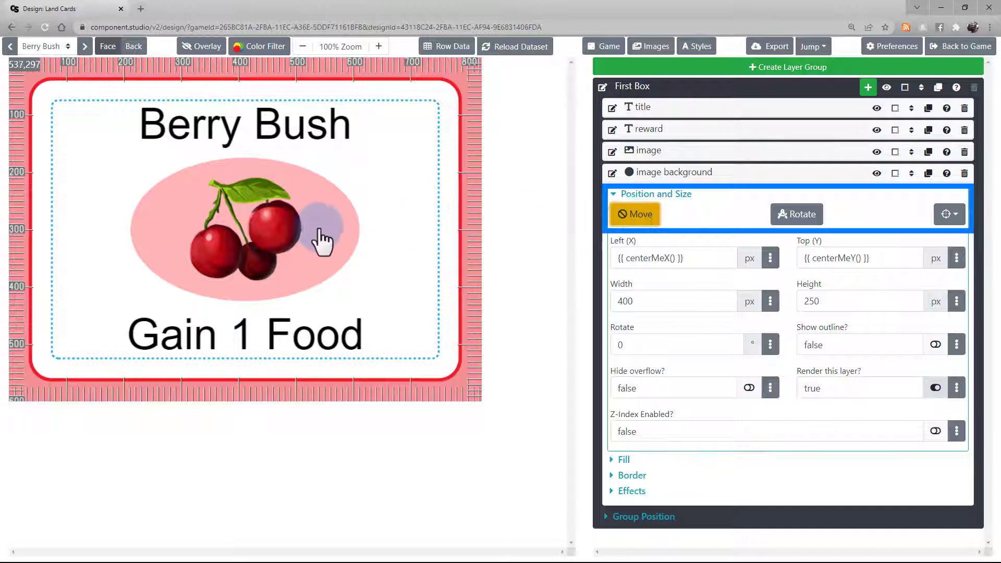
pyautogui.moveTo(325, 240); pyautogui.dragTo(293, 278)
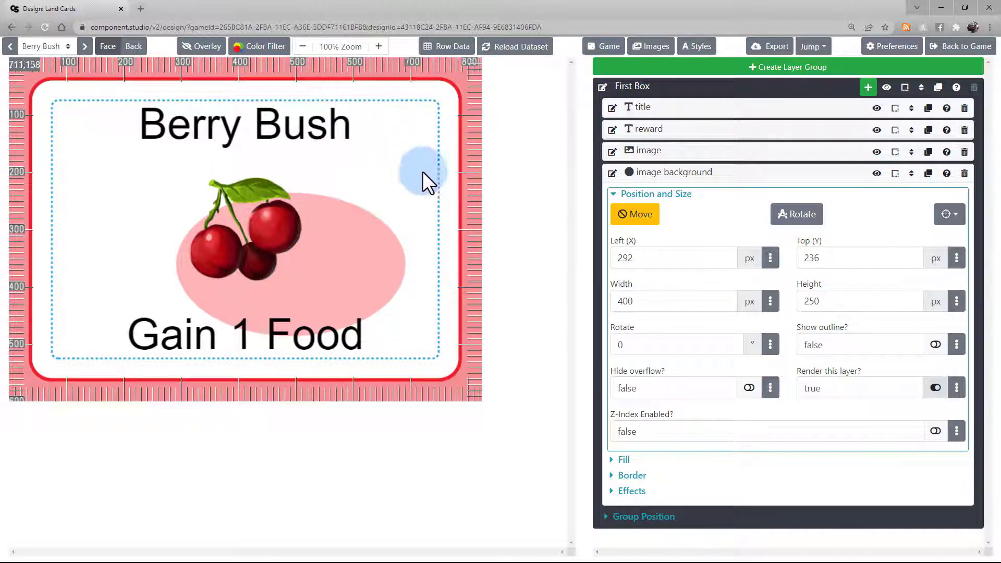
pyautogui.click(657, 220)
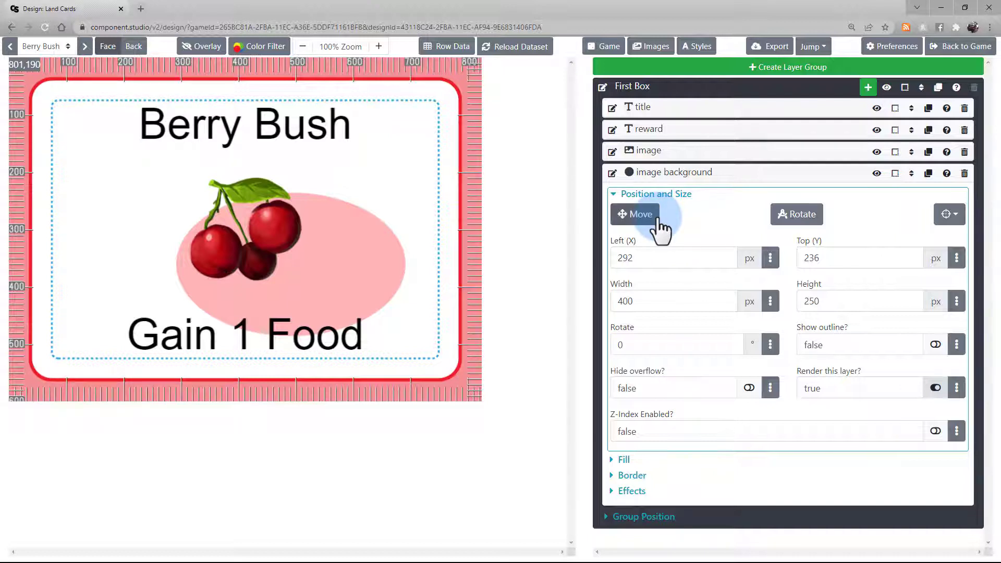
# Rotate the image background ellipse freehand on the card by about 3 degrees
pyautogui.click(814, 221)
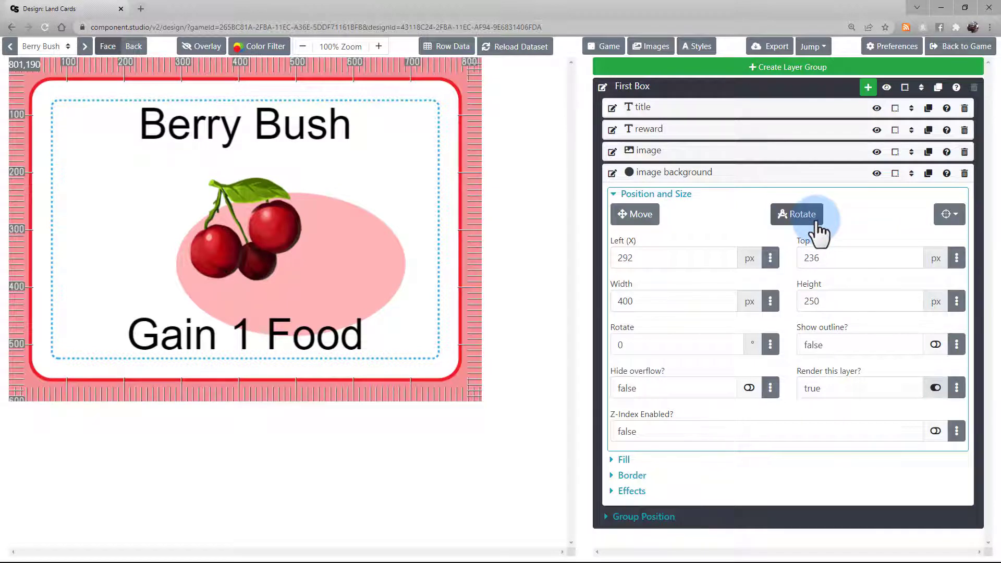
pyautogui.click(816, 223)
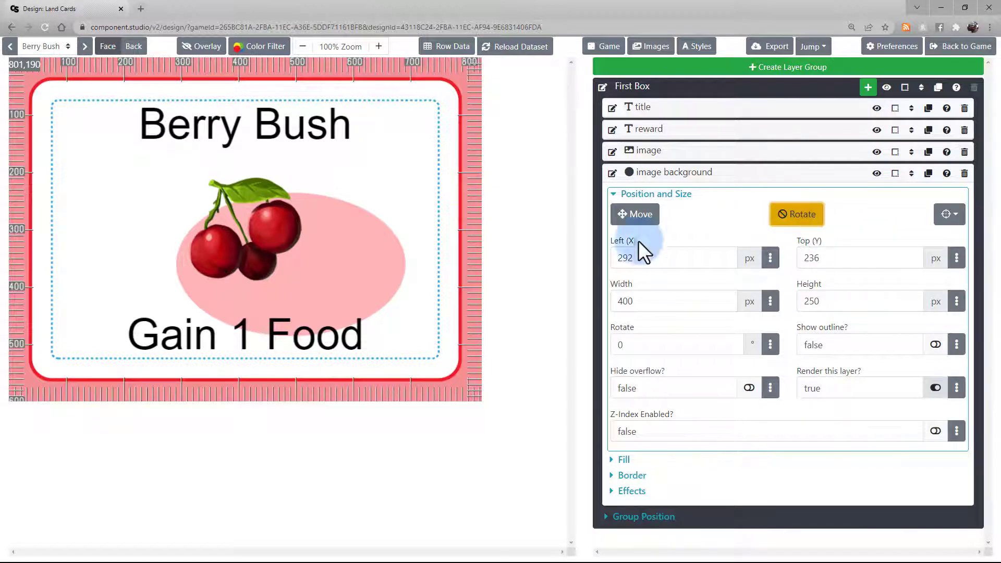
pyautogui.moveTo(389, 257); pyautogui.dragTo(421, 207)
pyautogui.click(815, 221)
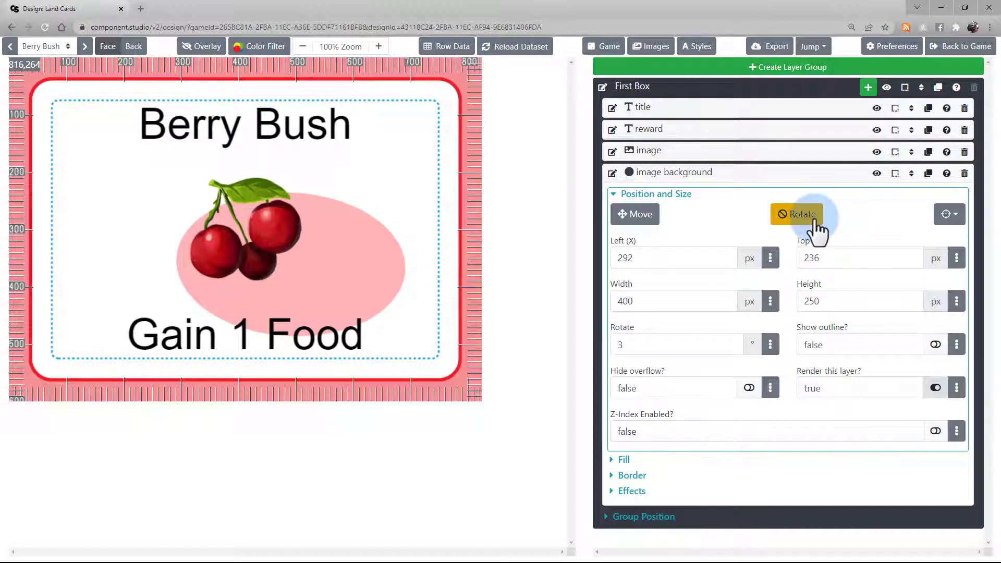
# Move the image background to about X 206 px, Y 173 px using Snap to Grid, and switch snapping back to Snap to Point
pyautogui.click(950, 215)
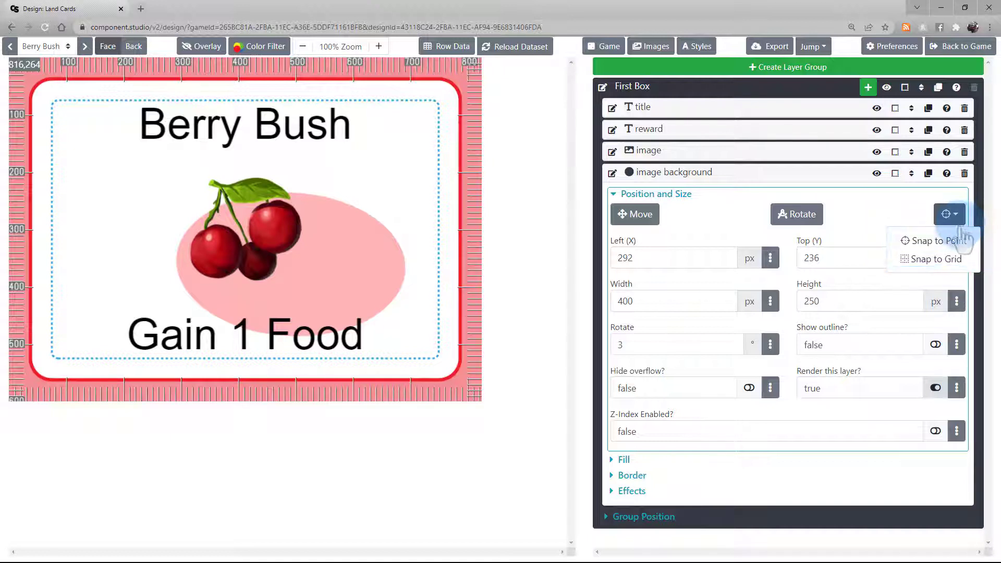
pyautogui.click(961, 258)
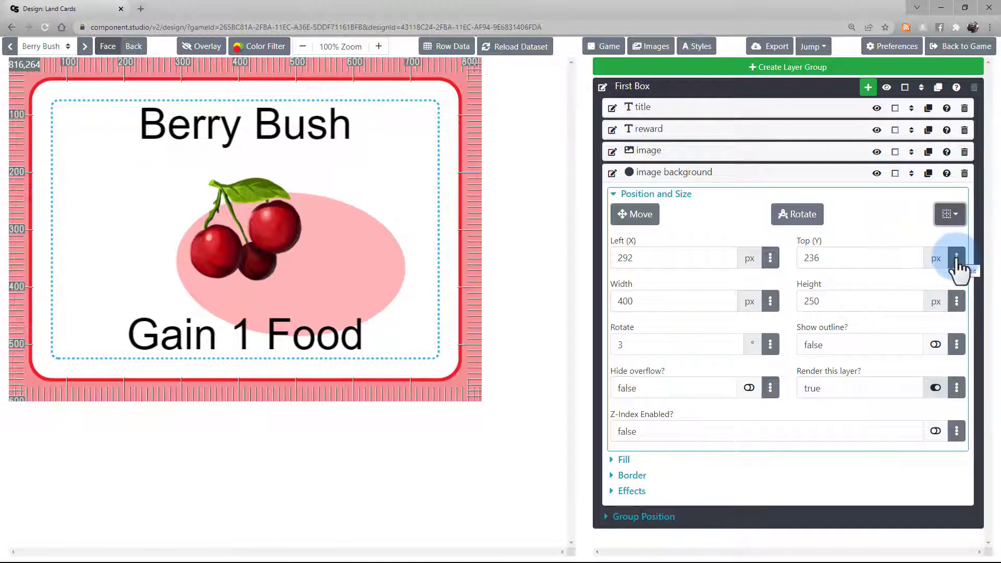
pyautogui.click(651, 225)
pyautogui.moveTo(353, 279); pyautogui.dragTo(256, 245)
pyautogui.click(959, 217)
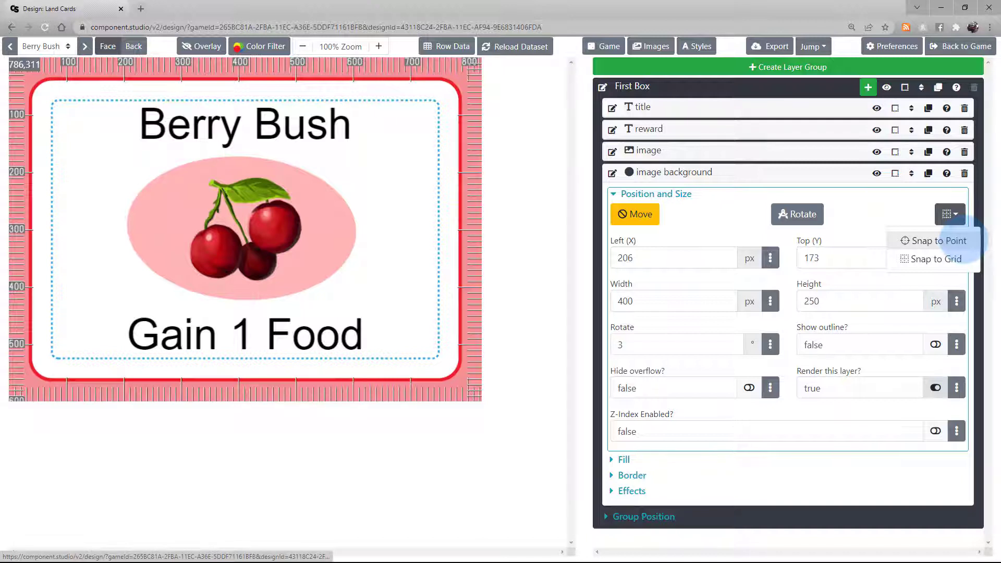
pyautogui.click(935, 241)
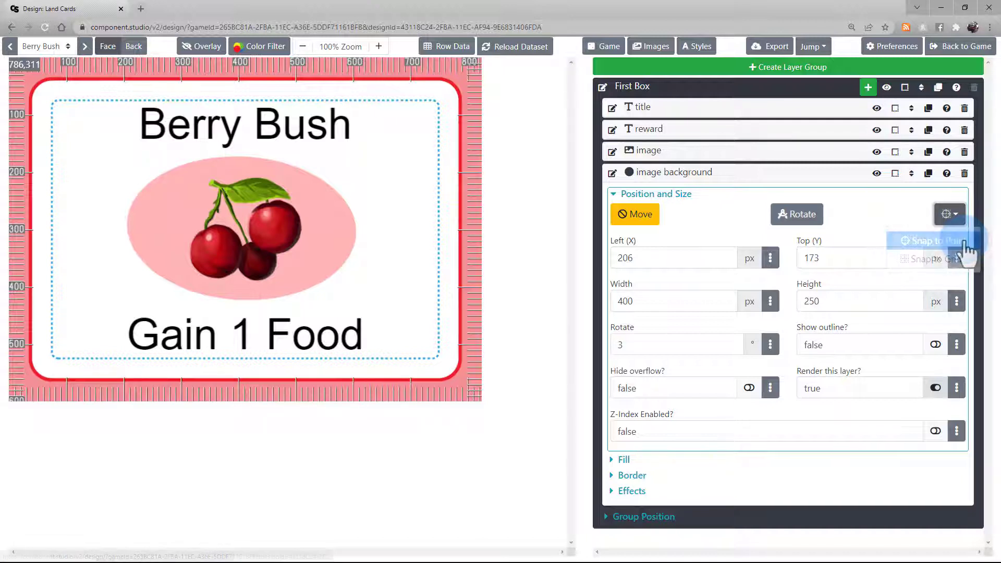
pyautogui.click(649, 221)
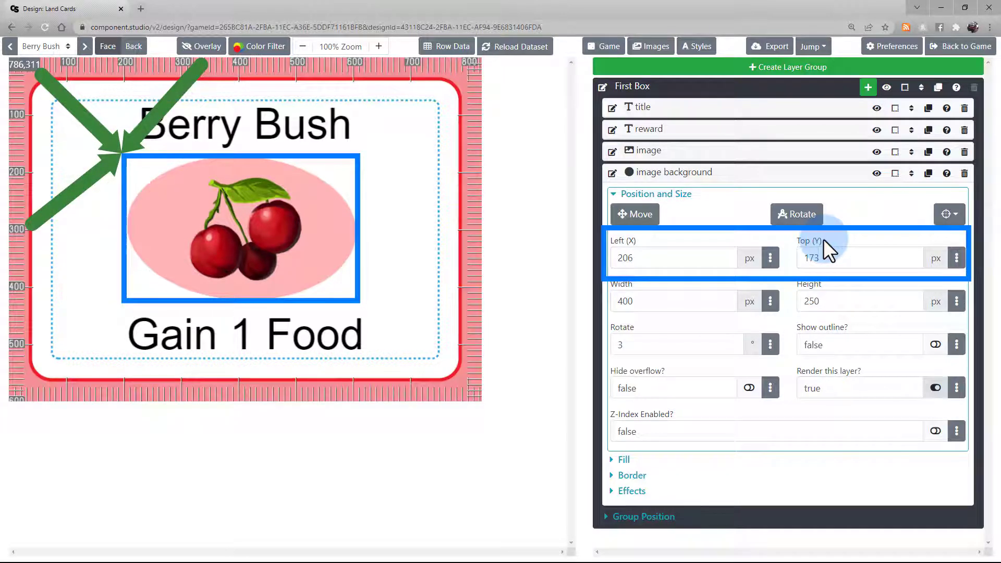
# Set the image background layer's Left (X) and Top (Y) positions to 0 px
pyautogui.doubleClick(684, 257)
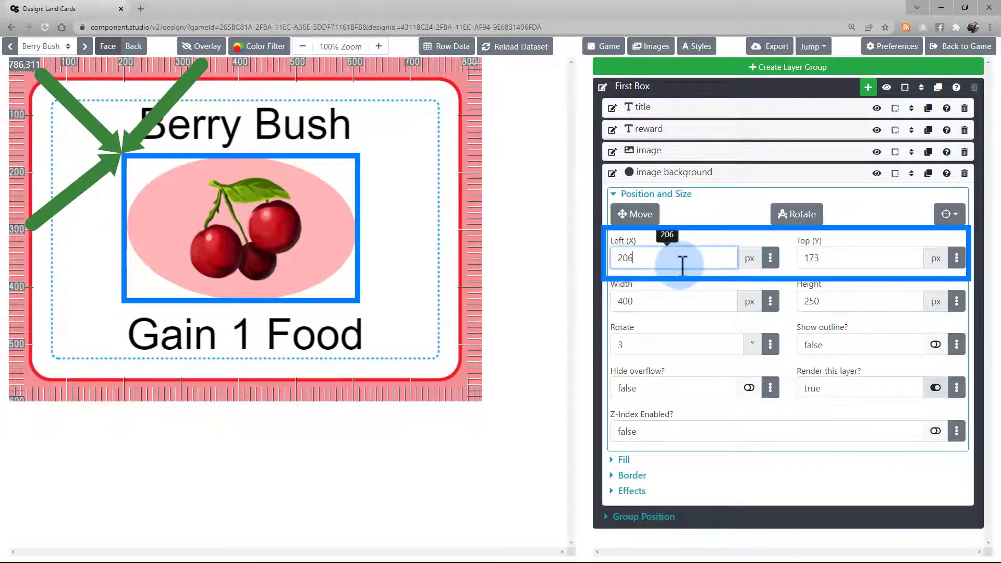
pyautogui.write('0')
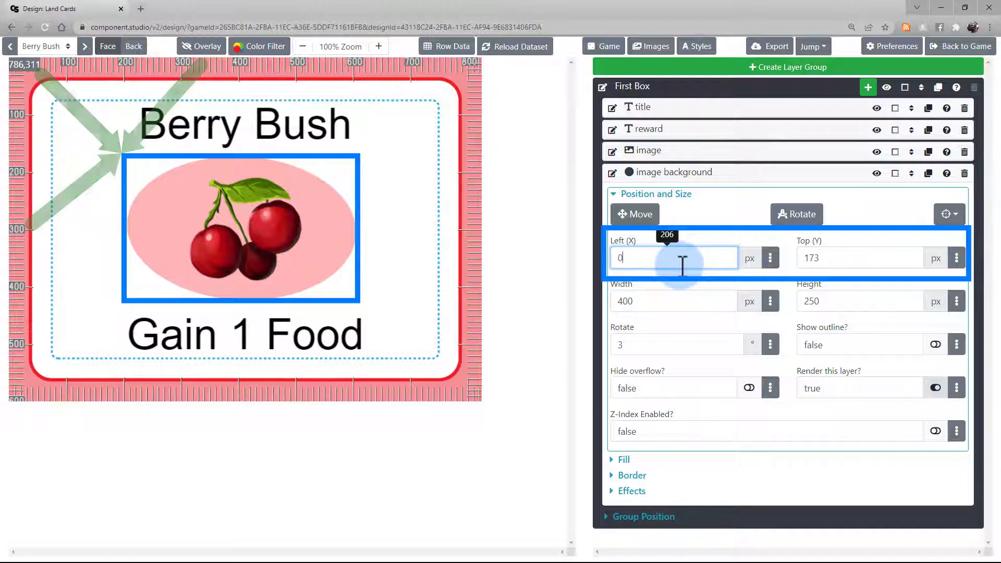
pyautogui.doubleClick(829, 259)
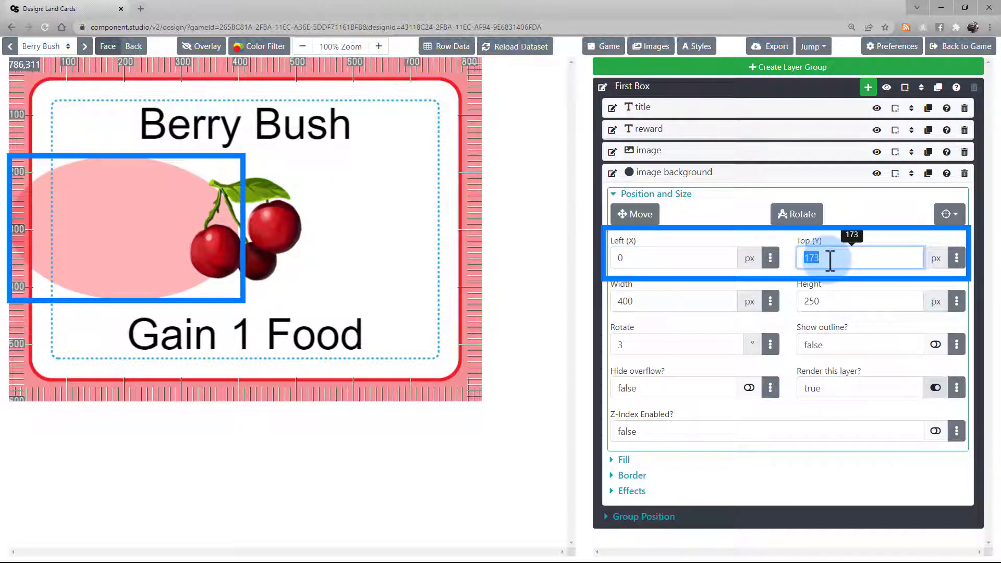
pyautogui.write('0')
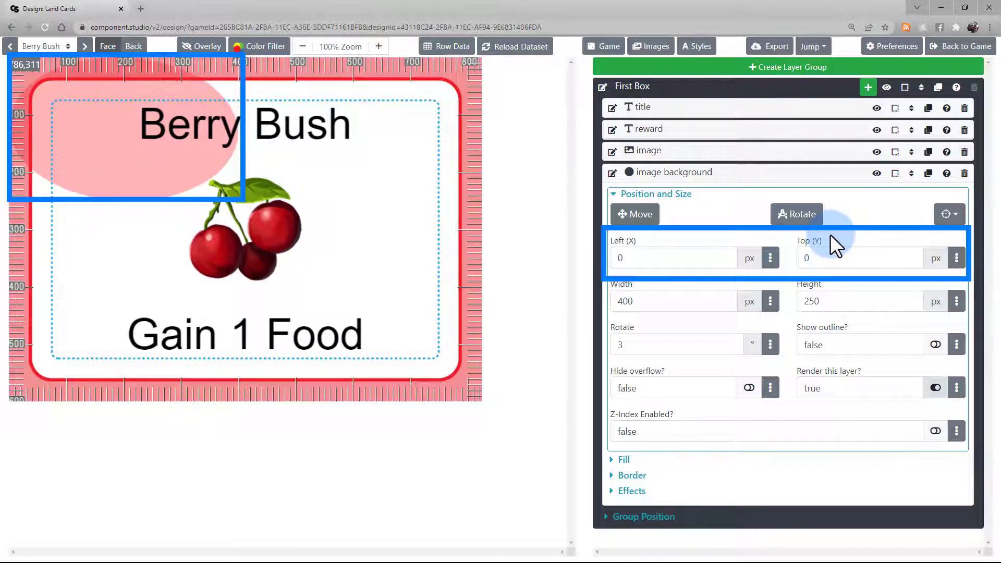
# Copy the centerMeX function and set the image background's Left (X) to {{ centerMeX() }}
pyautogui.click(776, 261)
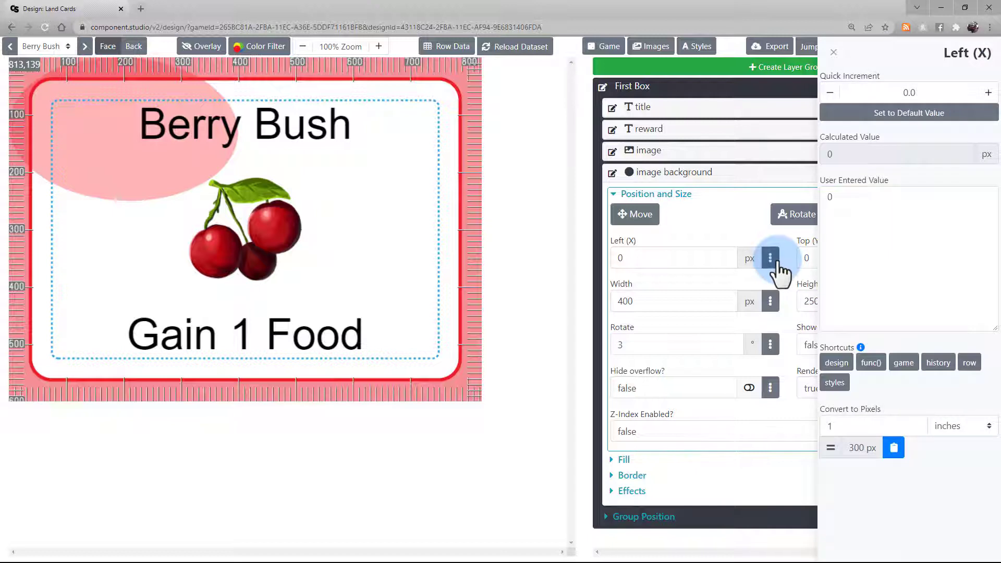
pyautogui.click(871, 364)
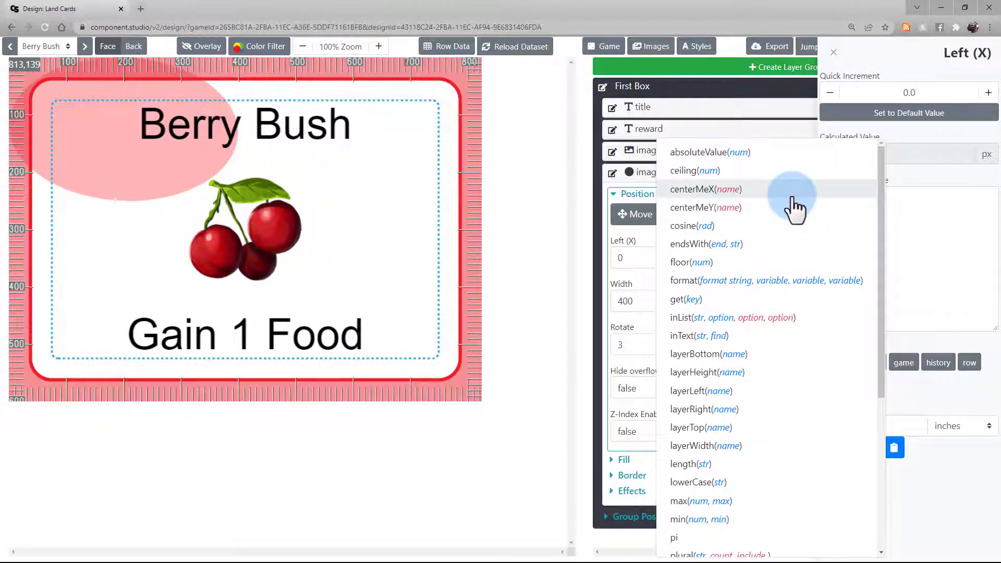
pyautogui.click(705, 188)
pyautogui.click(672, 258)
pyautogui.write('{{ centerMeX() }}')
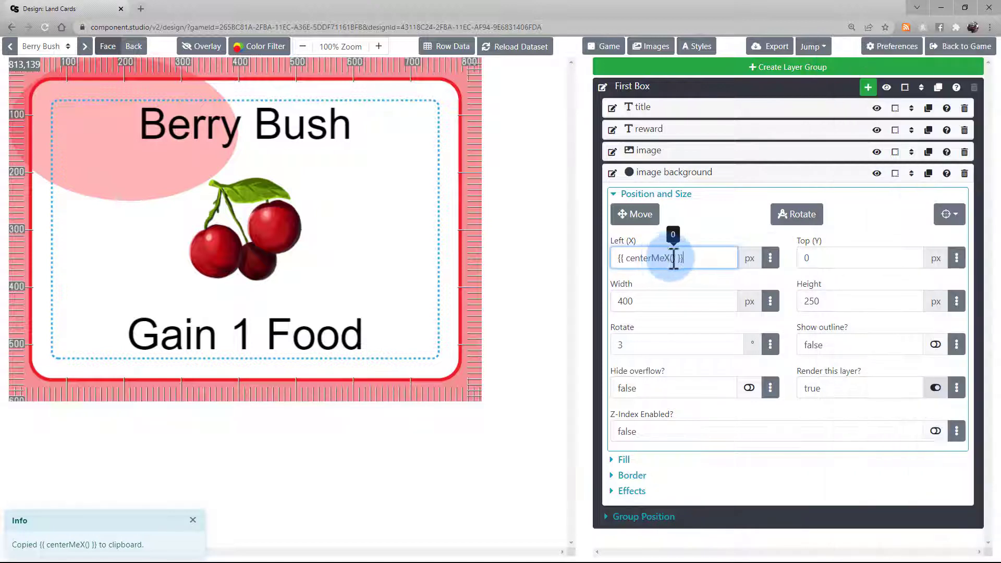
# Set the image background's Top (Y) to {{ centerMeY() }} by adapting the copied horizontal centering function
pyautogui.doubleClick(809, 257)
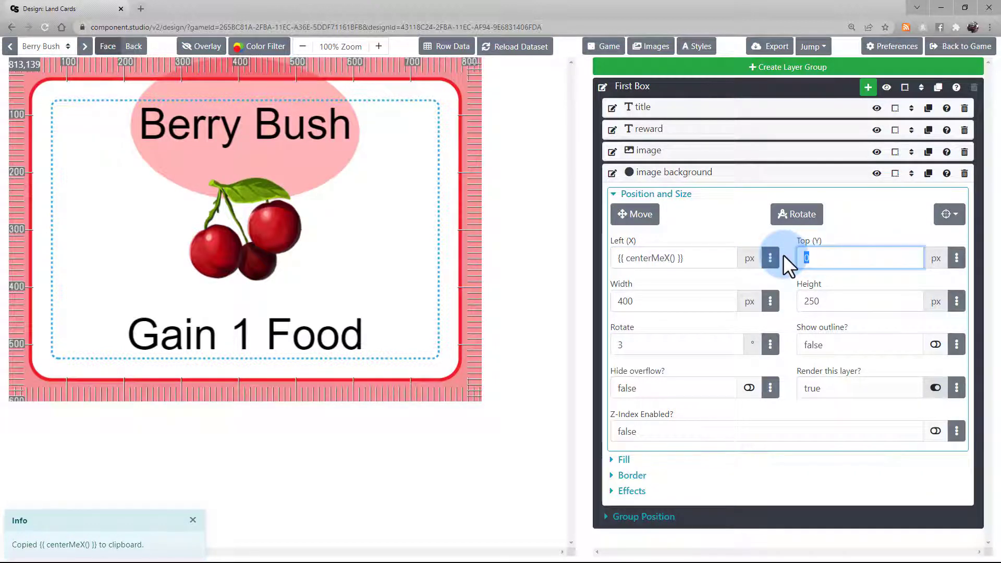
pyautogui.write('{{ centerMeX() }}')
pyautogui.press('Left')
pyautogui.press('Left')
pyautogui.press('Left')
pyautogui.press('Left')
pyautogui.press('Left')
pyautogui.press('BackSpace')
pyautogui.write('Y')
pyautogui.press('Return')
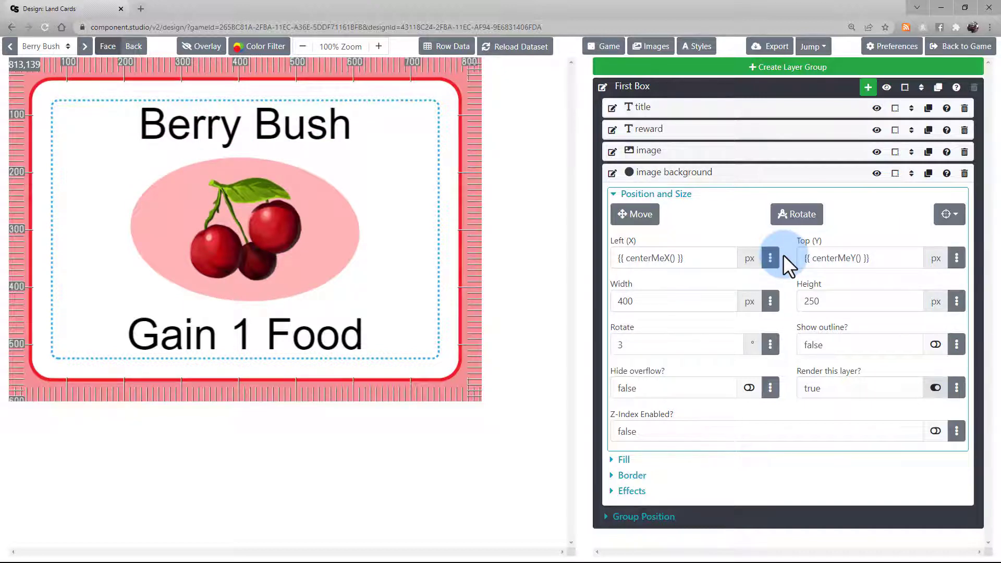
# Set the image background's width to 600 px and its height to 500 px
pyautogui.click(707, 307)
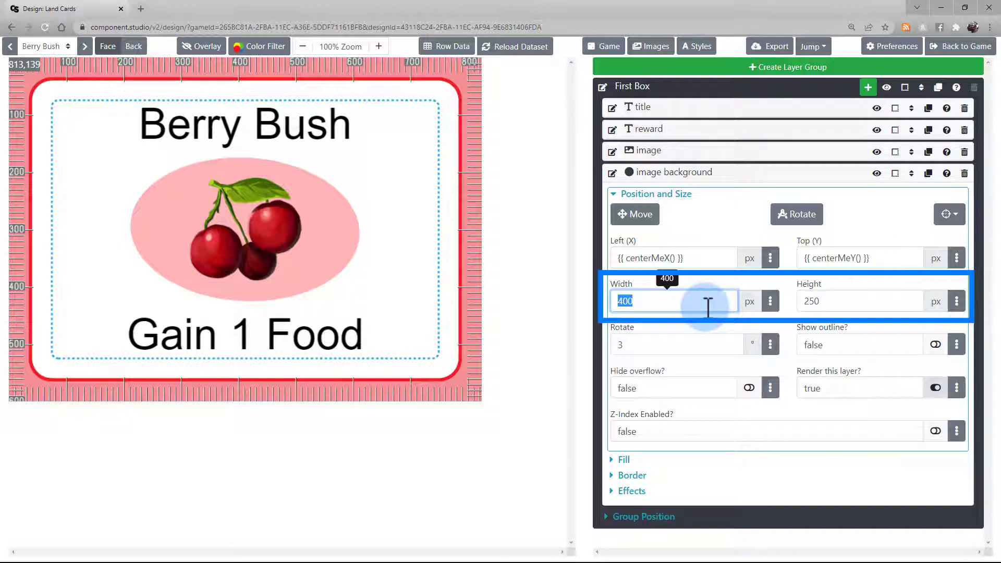
pyautogui.write('600')
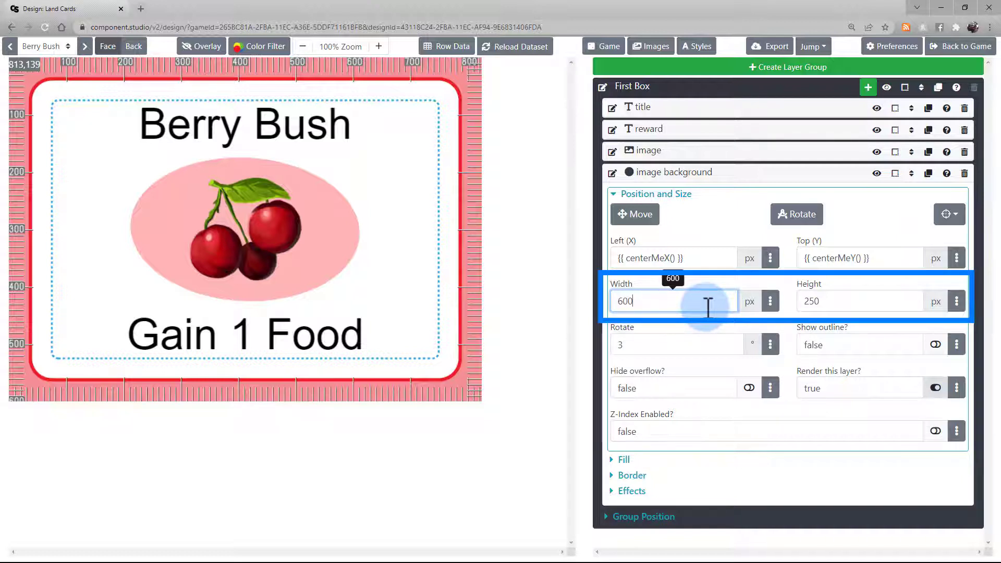
pyautogui.click(844, 301)
pyautogui.write('500')
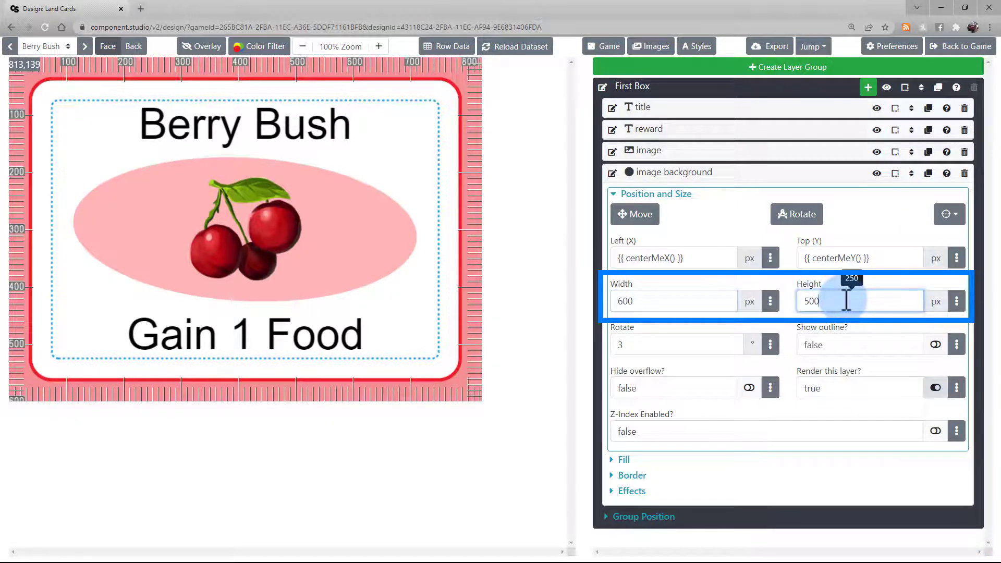
# Reduce the image background's height to 100 px
pyautogui.press('BackSpace')
pyautogui.press('BackSpace')
pyautogui.press('BackSpace')
pyautogui.write('100')
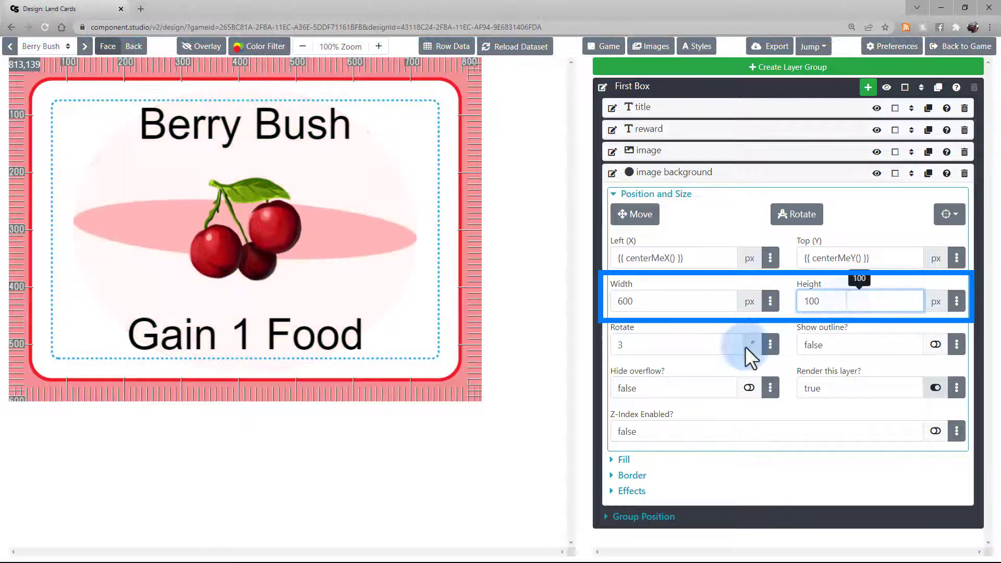
# Set the image background's rotation to 90 degrees
pyautogui.click(716, 353)
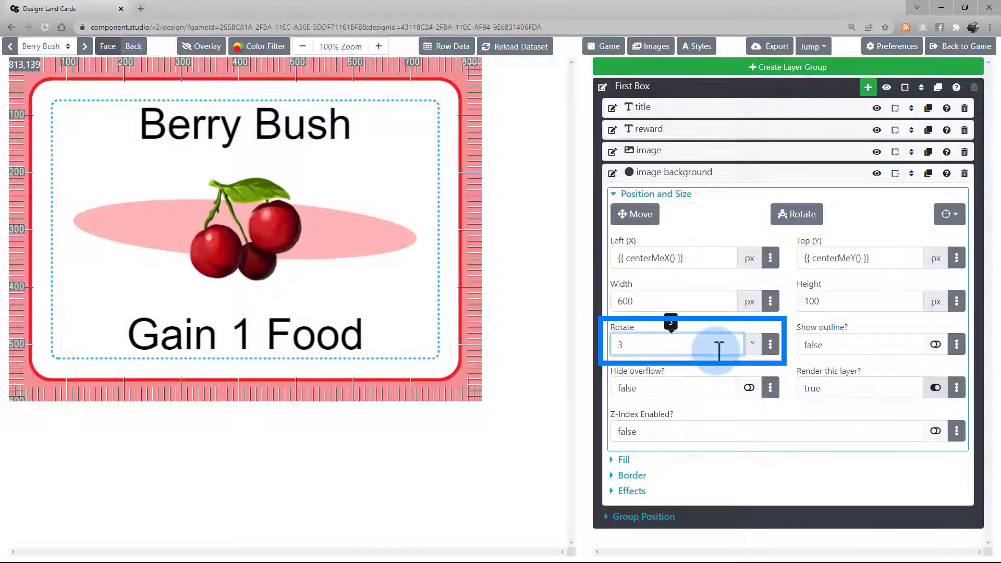
pyautogui.press('BackSpace')
pyautogui.write('90')
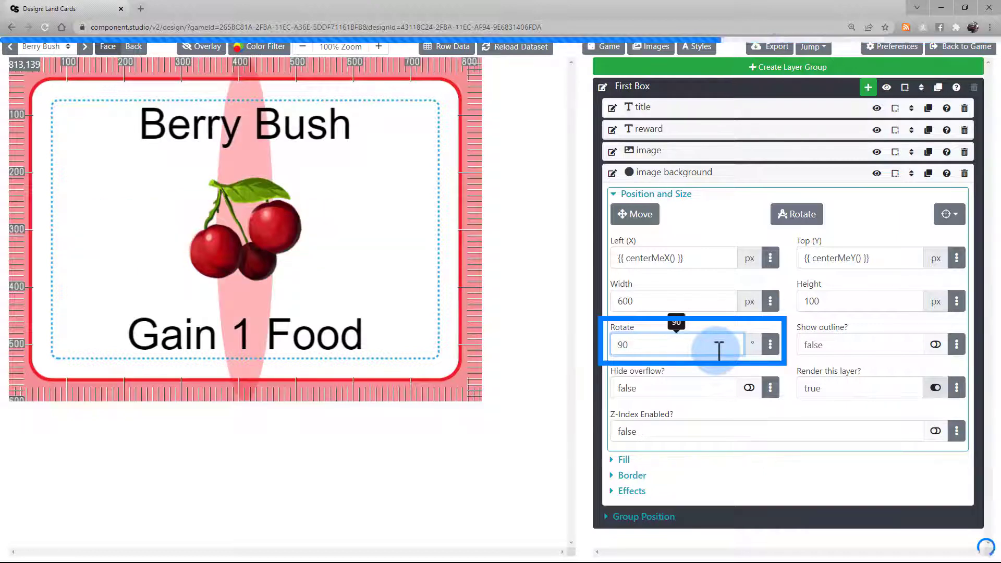
# Reset the image background's rotation to 0 degrees
pyautogui.press('BackSpace')
pyautogui.press('BackSpace')
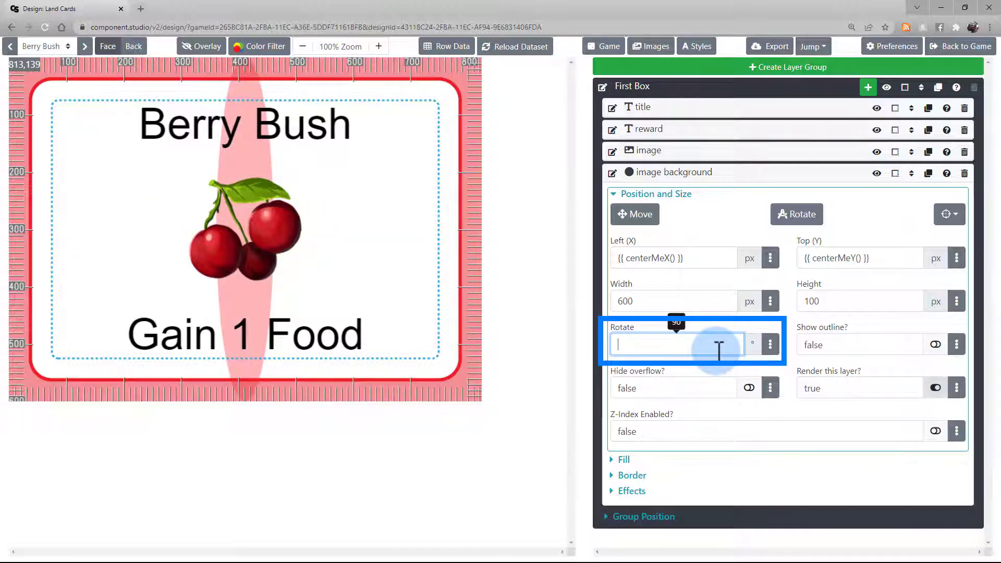
pyautogui.write('0')
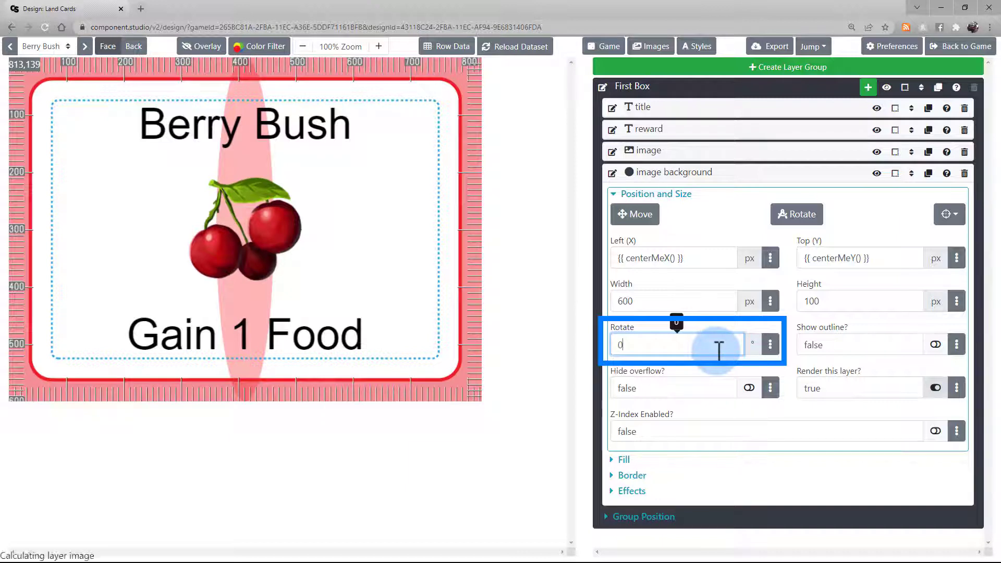
# Toggle the image background's outline on and off, leaving Show outline set to true
pyautogui.click(935, 344)
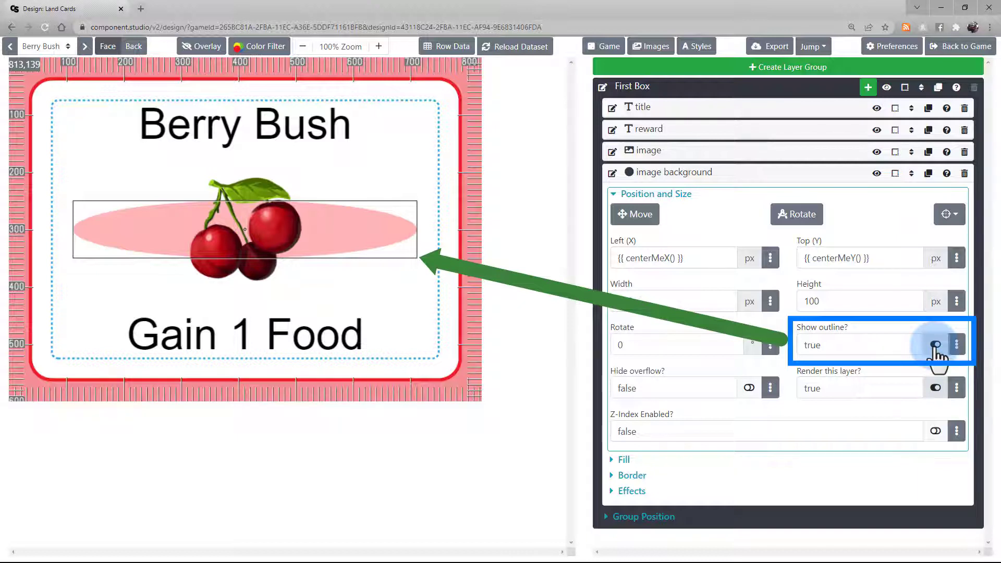
pyautogui.click(935, 345)
pyautogui.click(935, 345)
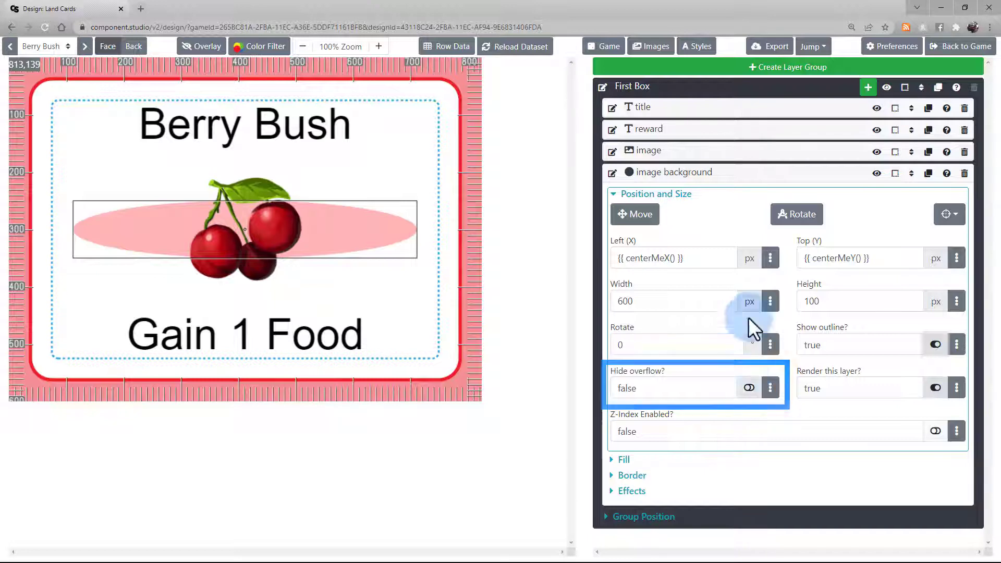
# Replace the title layer's text with a multi-sentence text beginning "this title is unrealistically long and you should not actually read it."
pyautogui.click(765, 110)
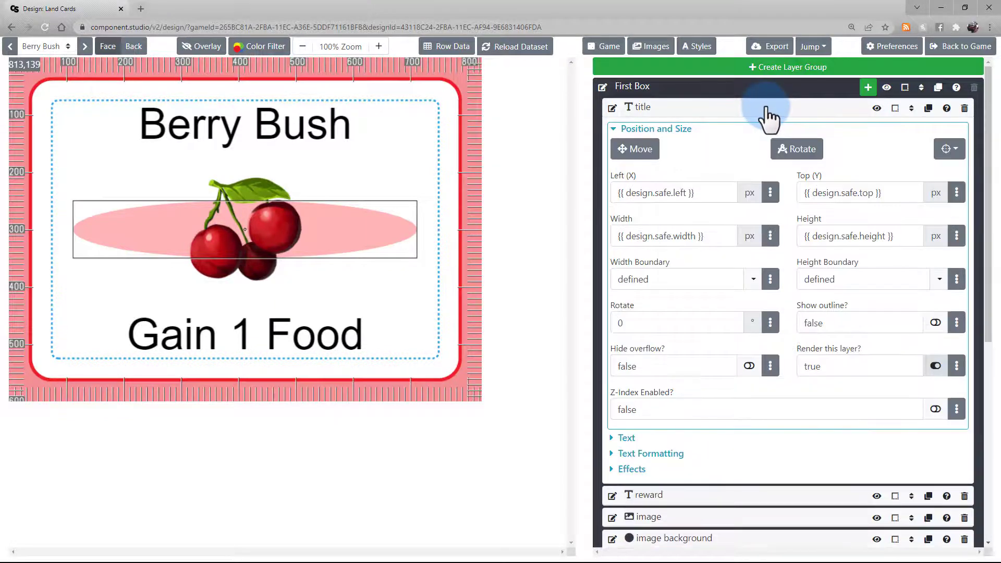
pyautogui.click(626, 439)
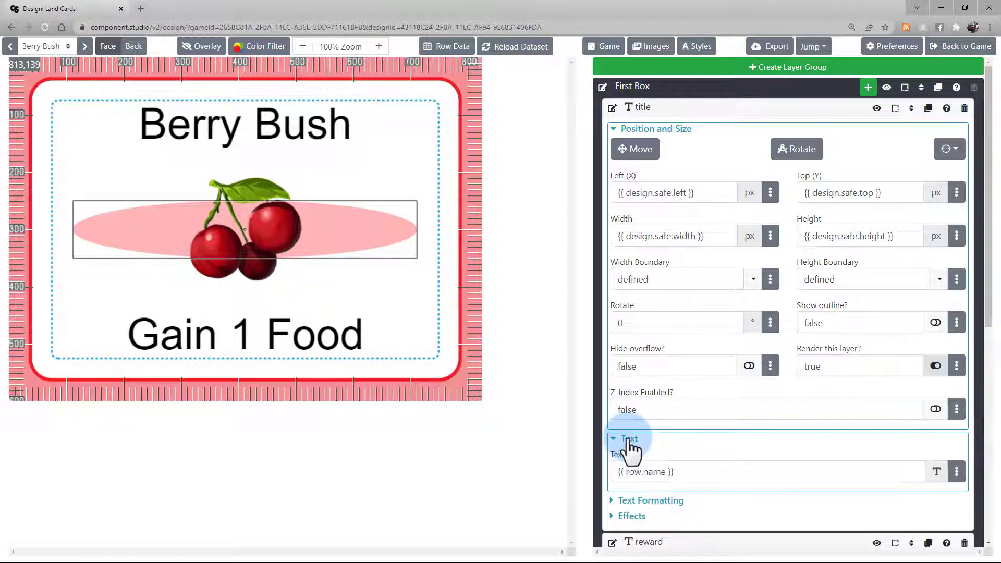
pyautogui.moveTo(702, 471); pyautogui.dragTo(582, 464)
pyautogui.write('this titl')
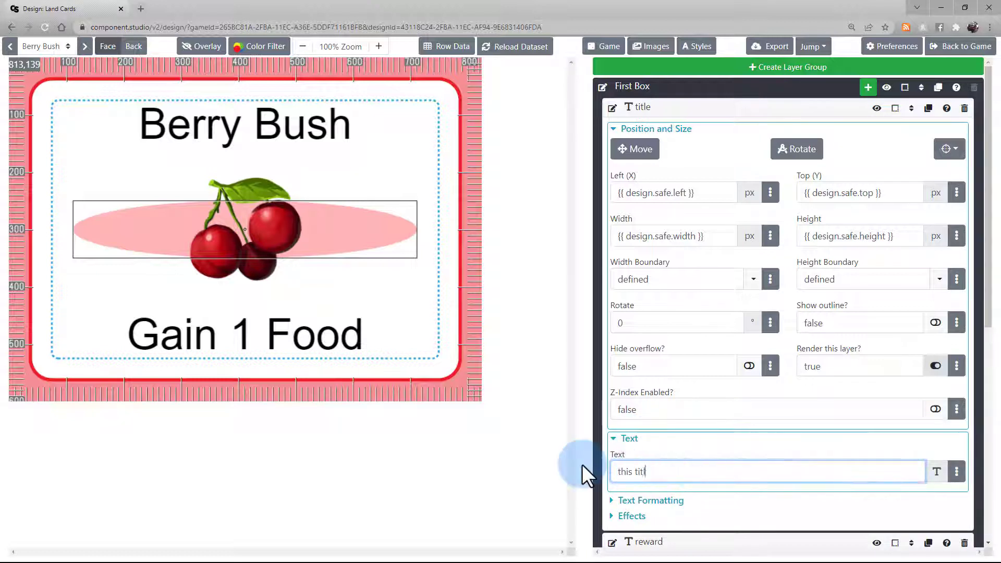
pyautogui.write('e is unrealistically long and you should ')
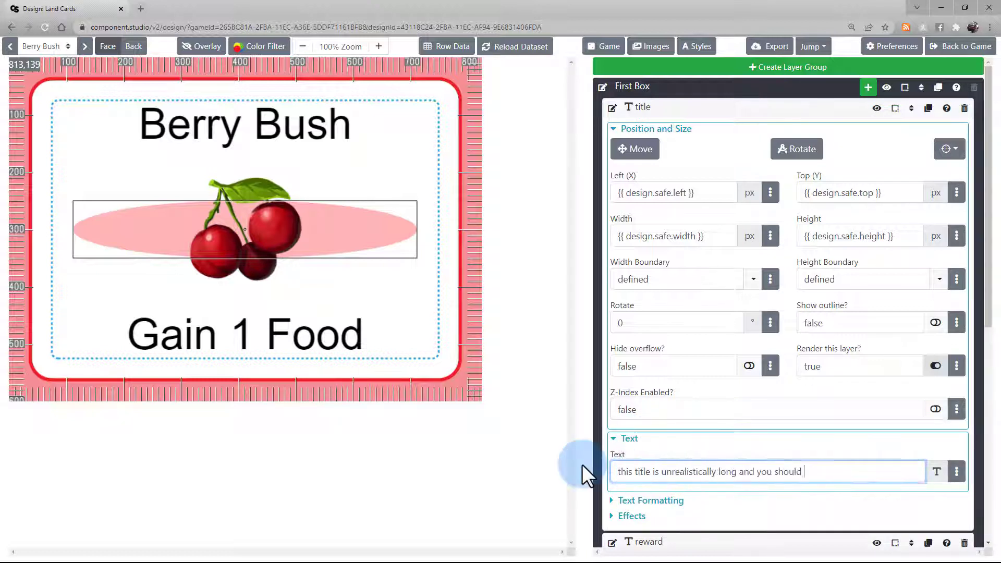
pyautogui.write("not actually read it. It's mostly to prove a point. If there's a typo in this one don't call me out :P.")
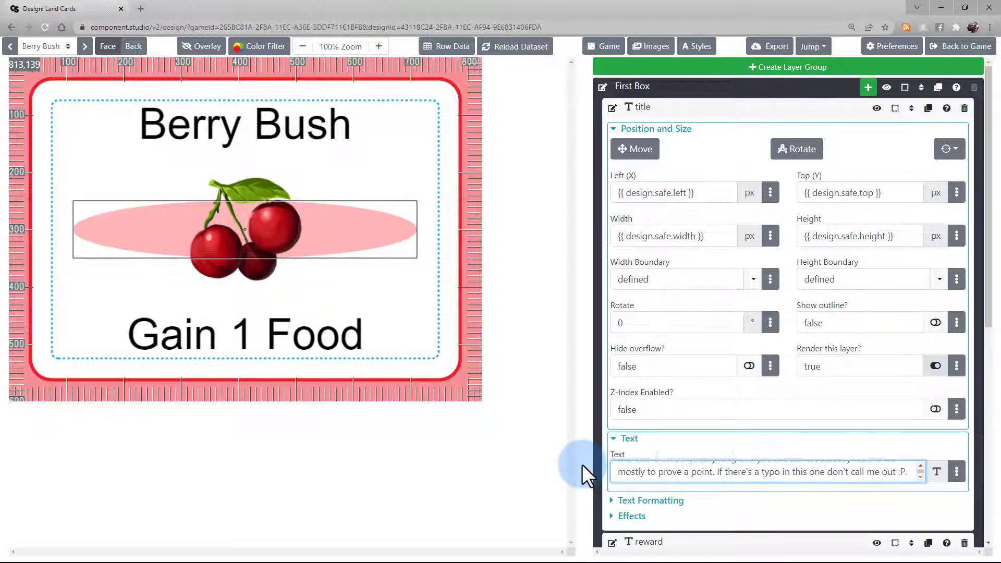
# Hide the card overlay and, on the 175 px high title layer, show the outline and toggle Hide overflow, leaving it true
pyautogui.click(219, 48)
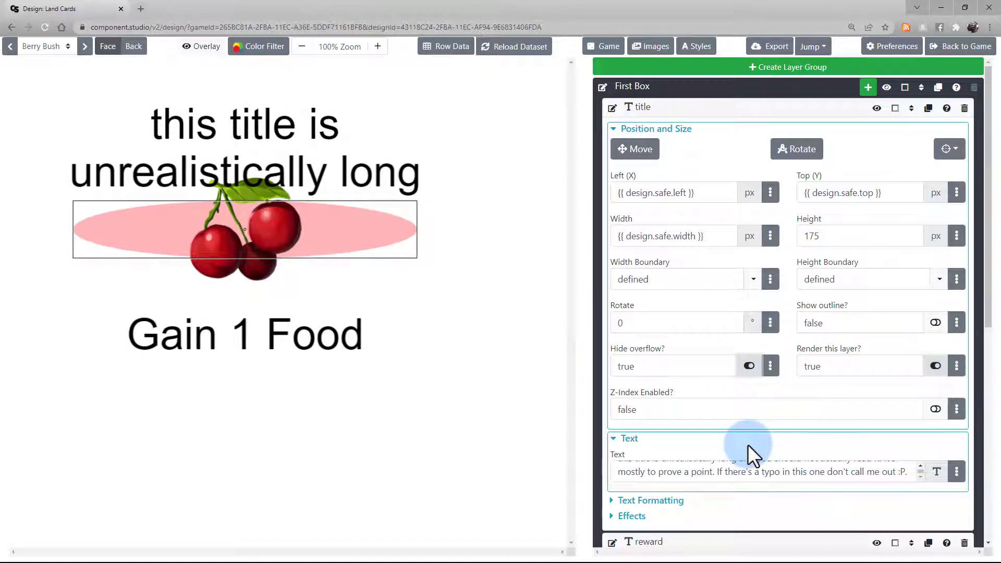
pyautogui.click(935, 323)
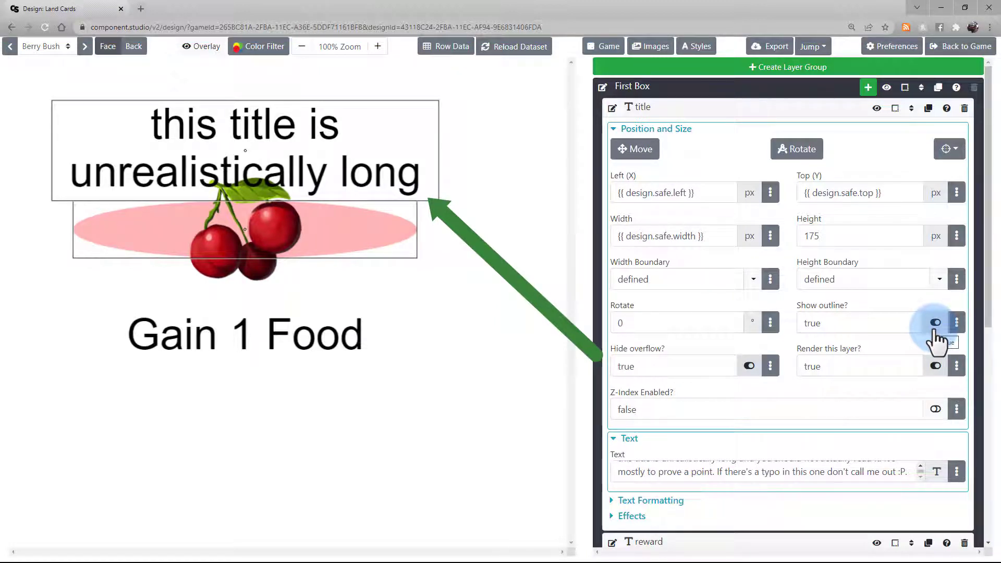
pyautogui.click(749, 367)
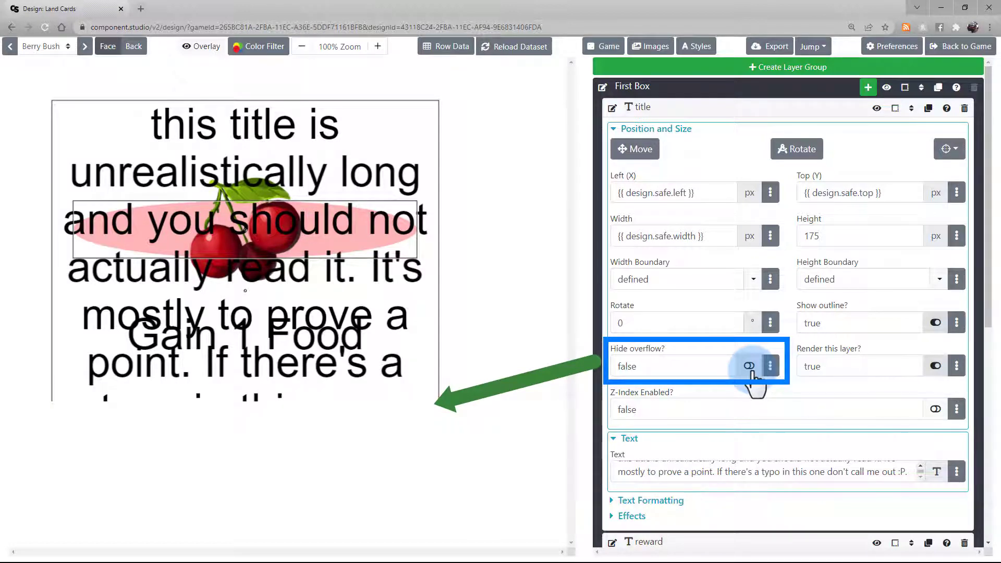
pyautogui.click(749, 366)
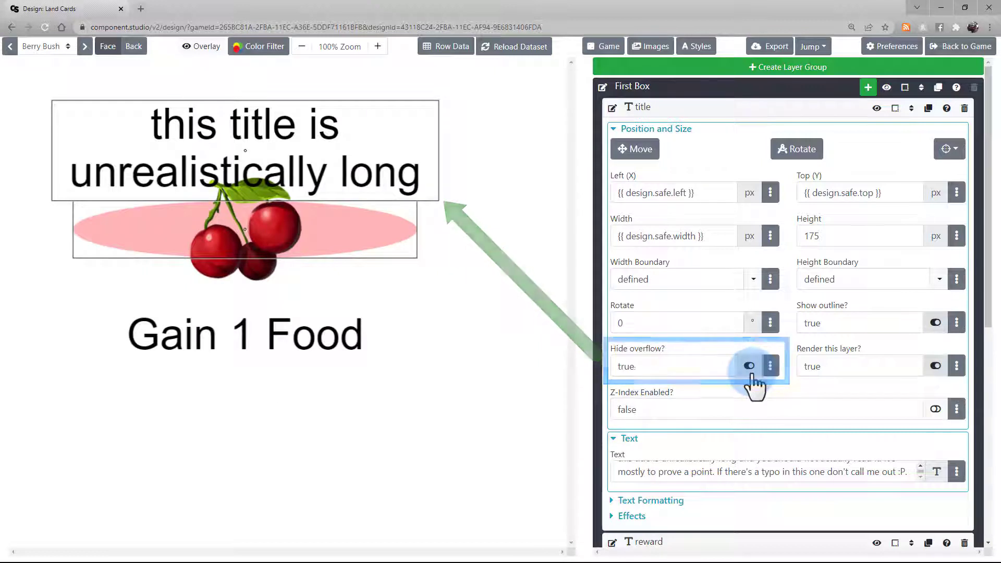
# Turn rendering of the image background layer off and back on
pyautogui.click(809, 109)
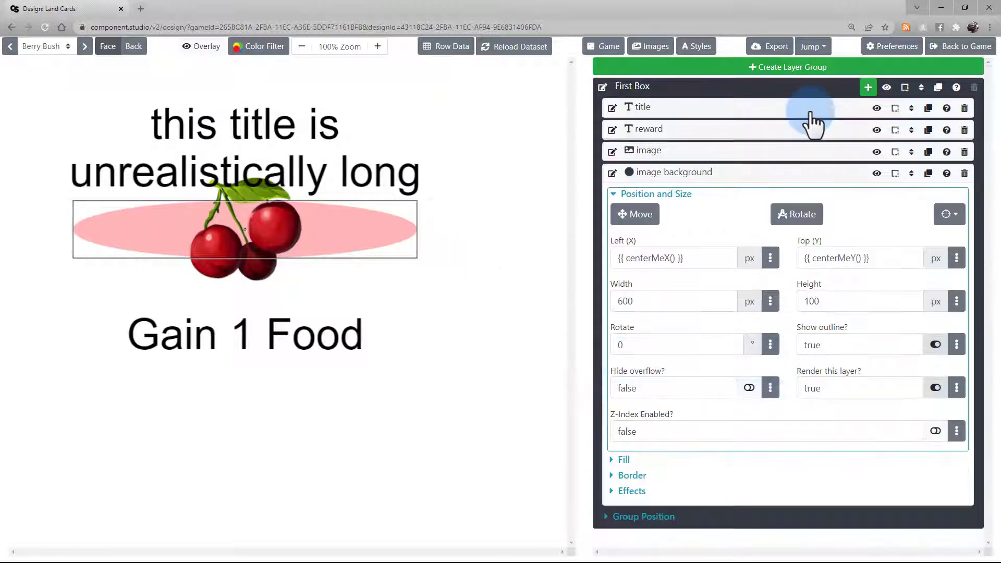
pyautogui.click(935, 387)
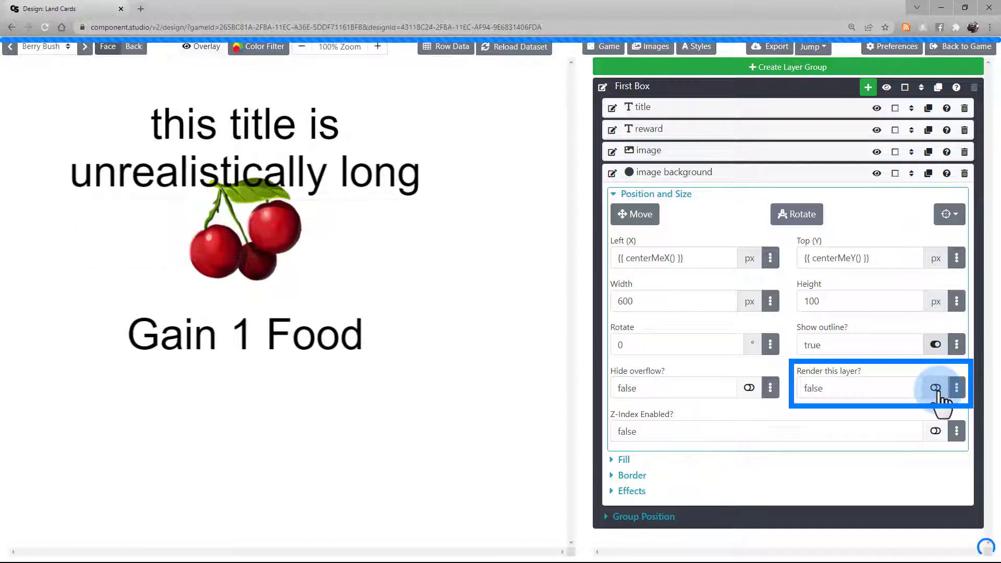
pyautogui.click(935, 387)
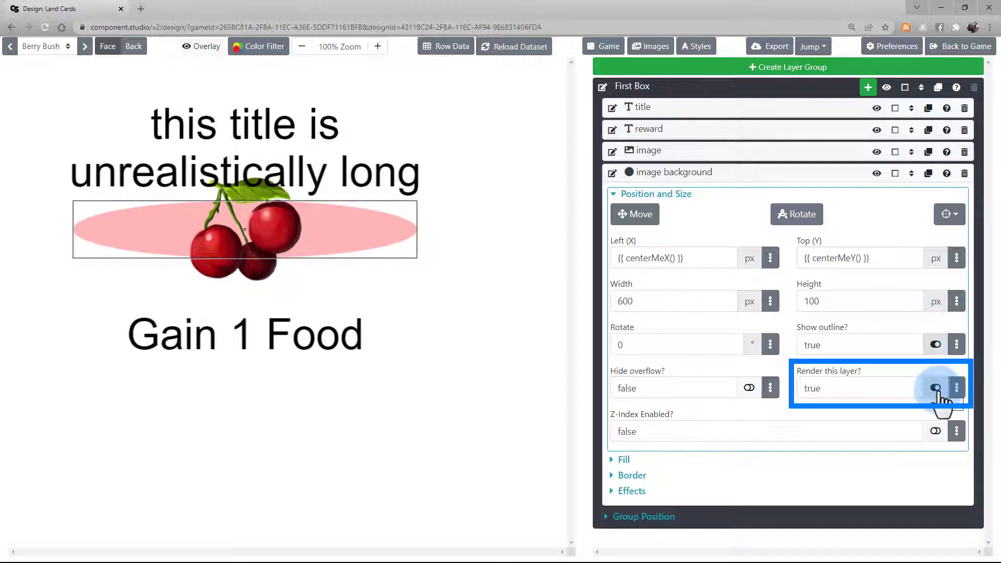
# Enable the Z-Index of the image background layer and set it to 3
pyautogui.click(935, 431)
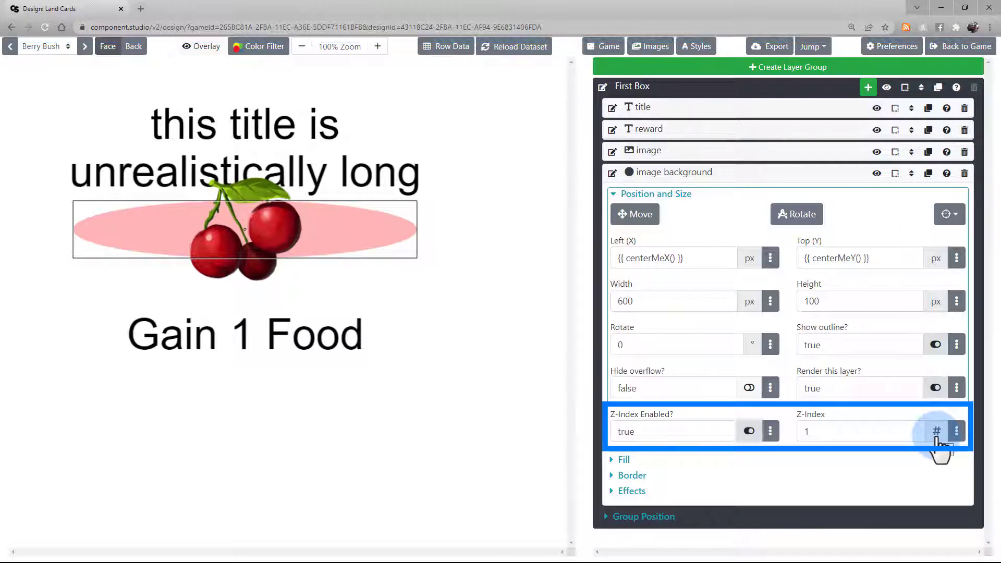
pyautogui.click(909, 433)
pyautogui.press('BackSpace')
pyautogui.write('3')
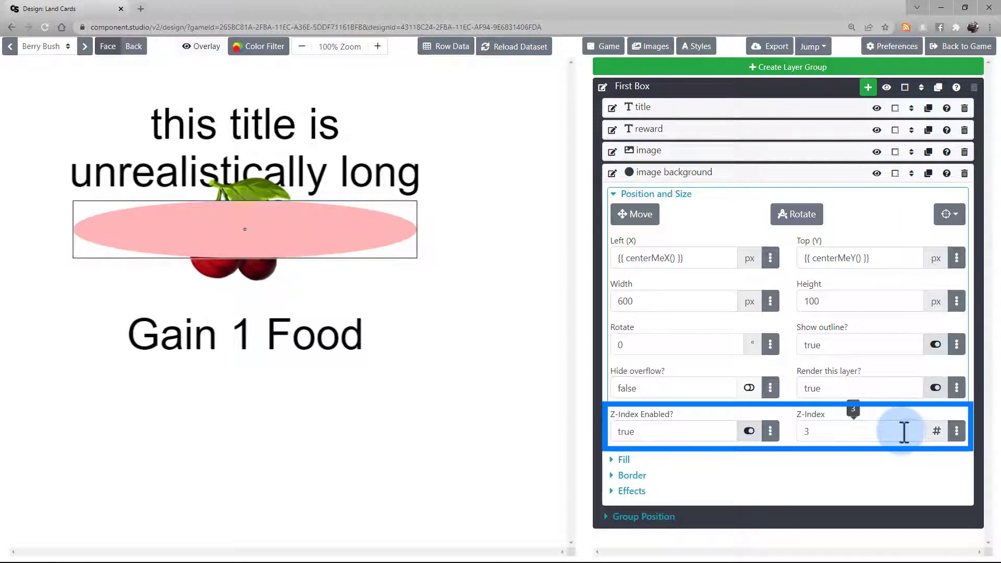
# Set the image background's Z-Index to 1 and turn off rendering of that layer
pyautogui.doubleClick(900, 431)
pyautogui.write('1')
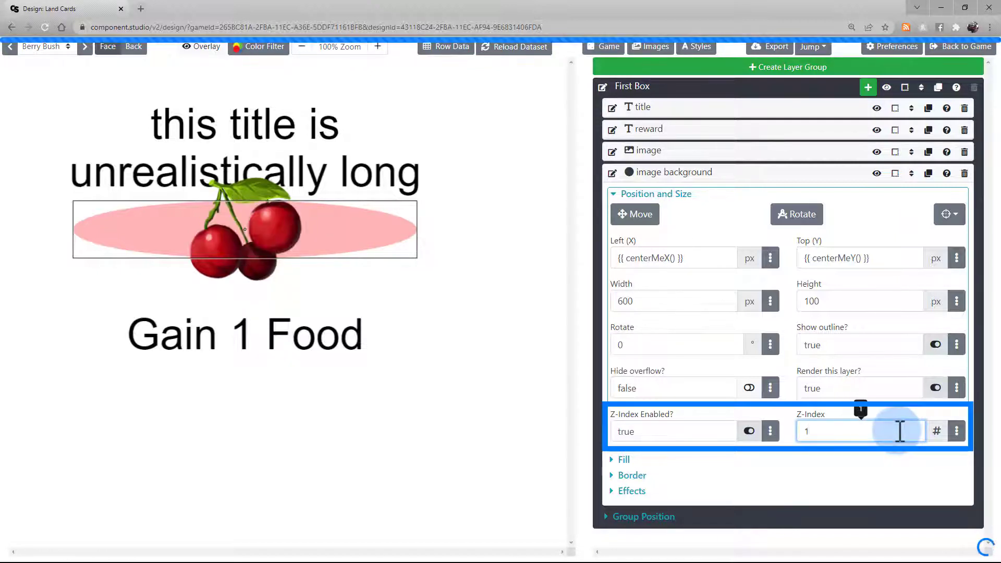
pyautogui.click(899, 406)
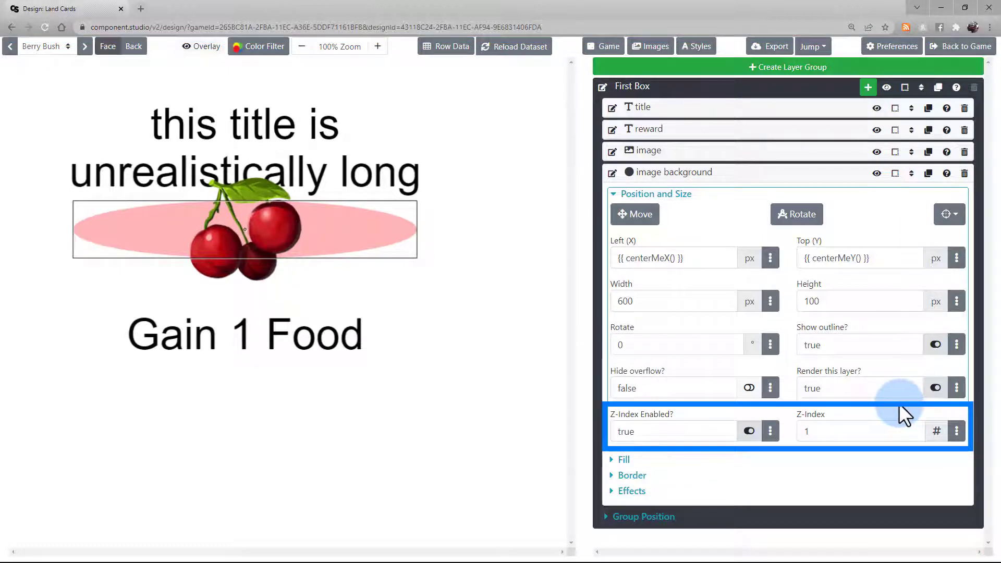
pyautogui.click(935, 388)
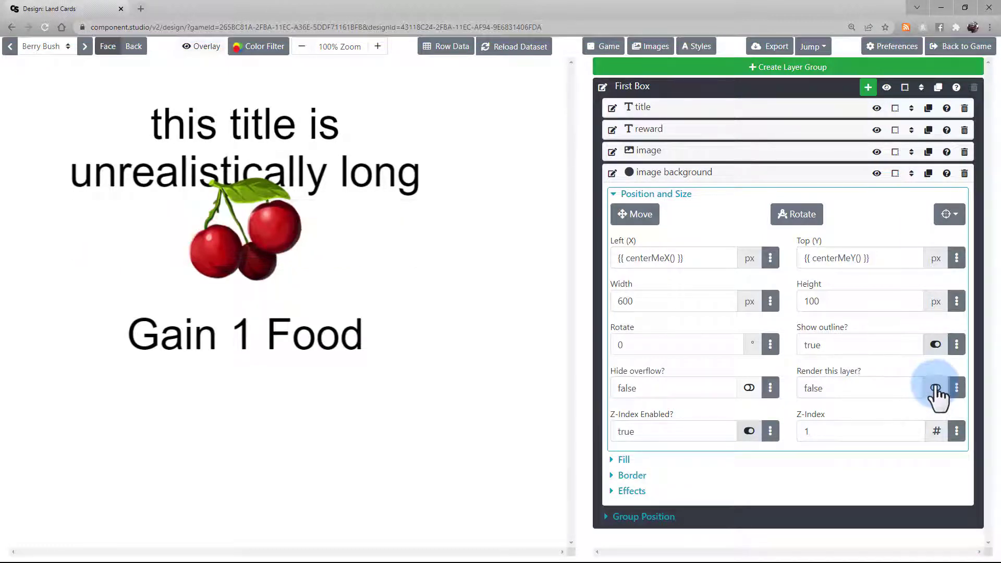
pyautogui.click(831, 177)
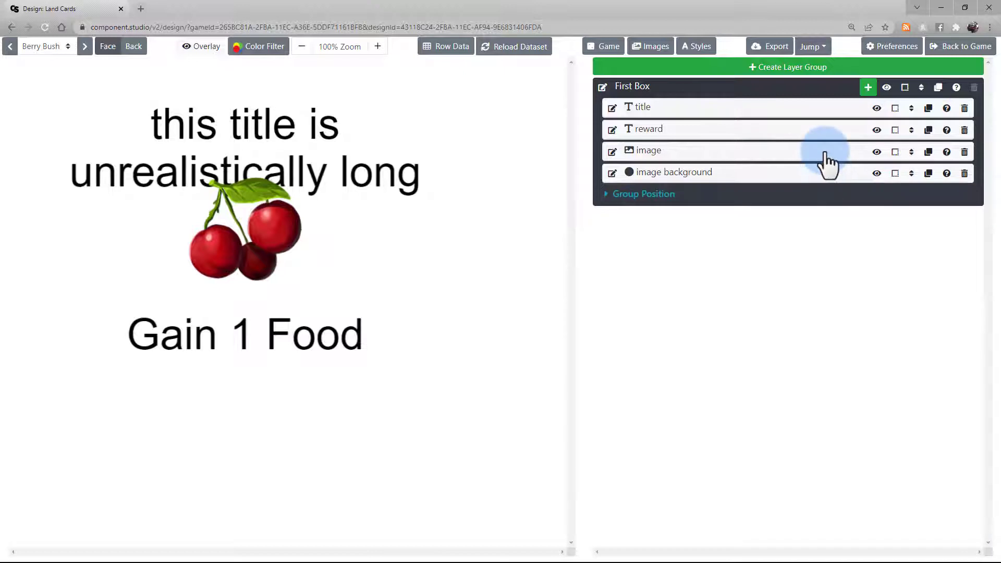
# Keep the cherry image layer's aspect ratio proportional to width and set its width to 100 px
pyautogui.click(827, 154)
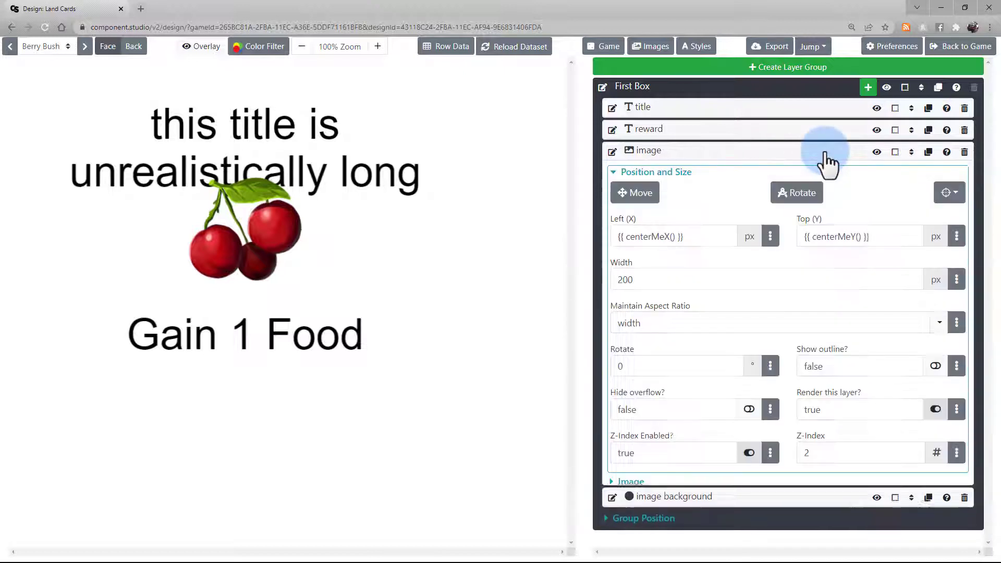
pyautogui.click(939, 324)
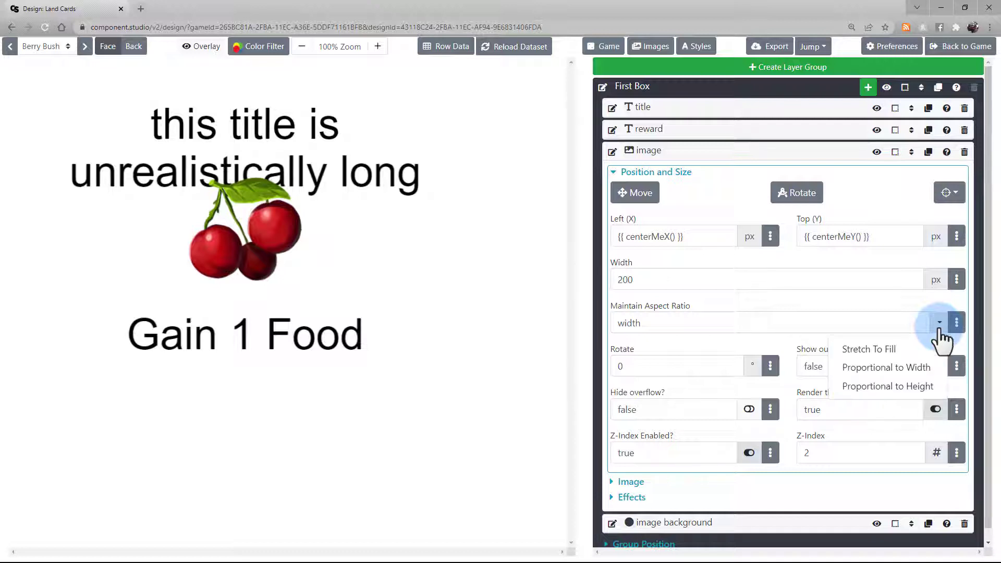
pyautogui.click(934, 370)
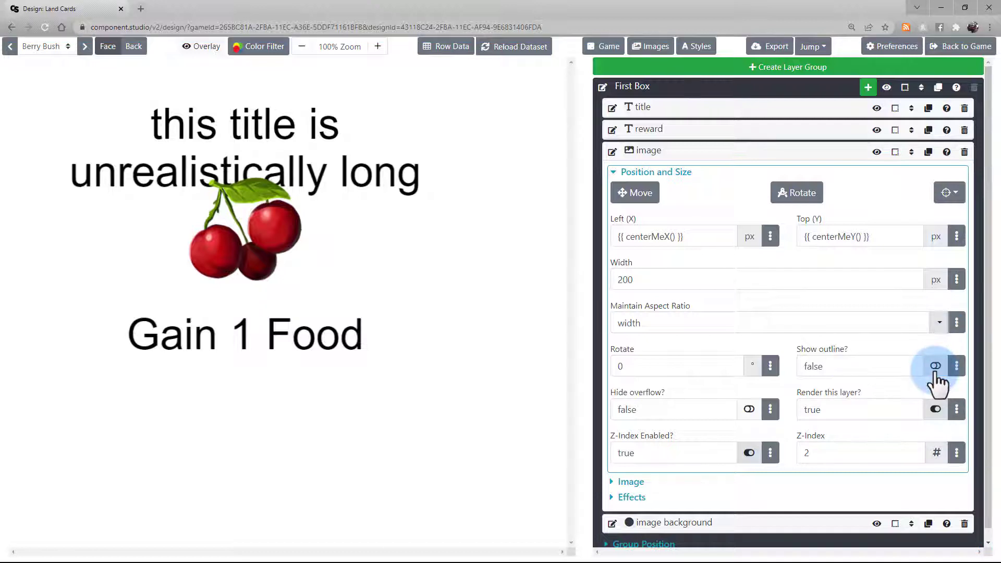
pyautogui.doubleClick(893, 280)
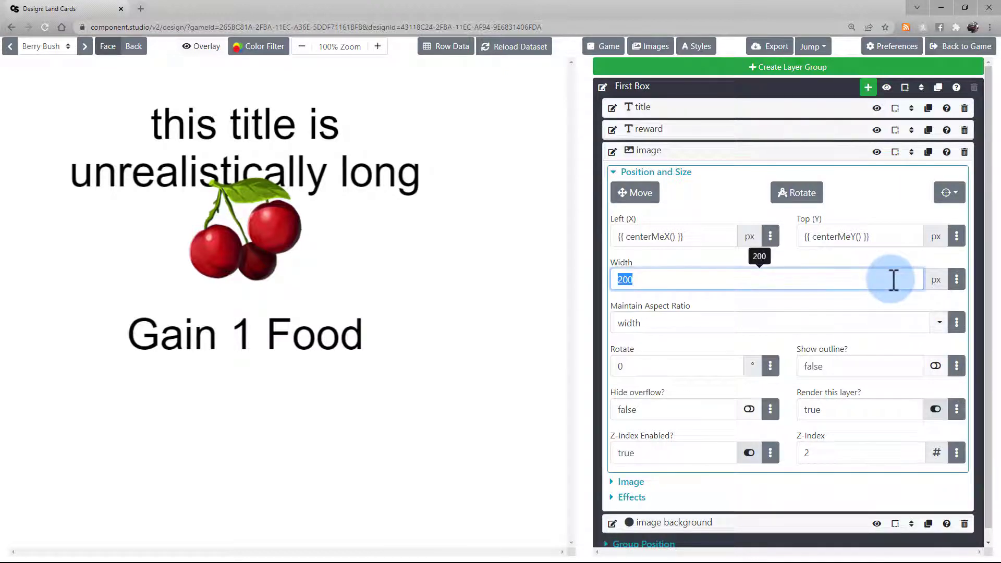
pyautogui.write('100')
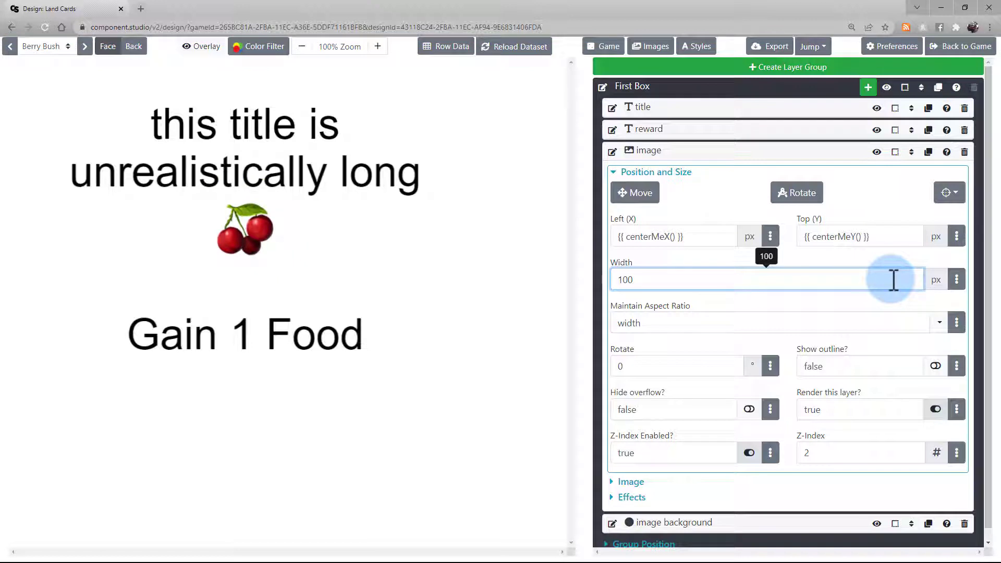
# Switch the image layer's aspect ratio to Stretch To Fill and set its height to 200 px
pyautogui.click(939, 323)
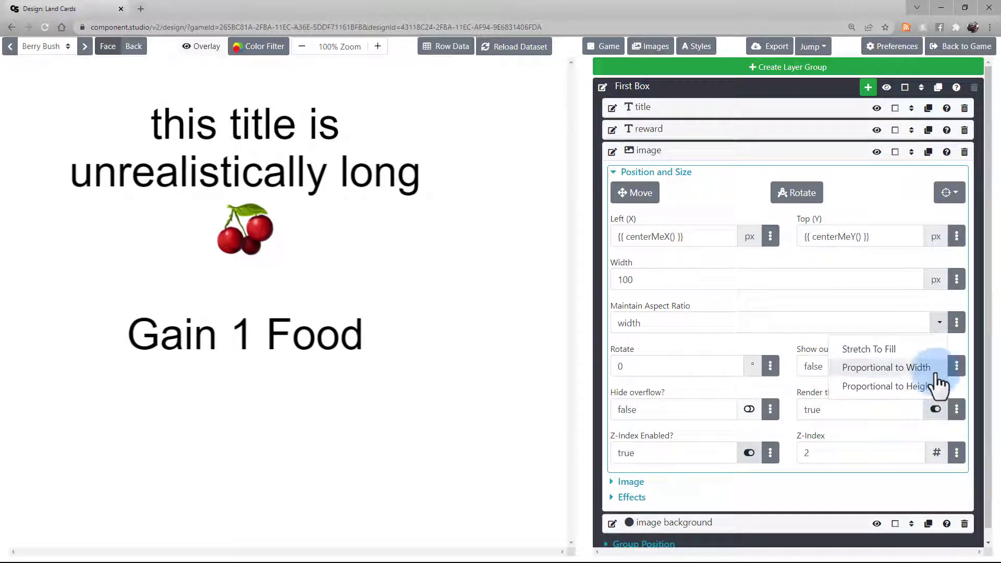
pyautogui.click(932, 348)
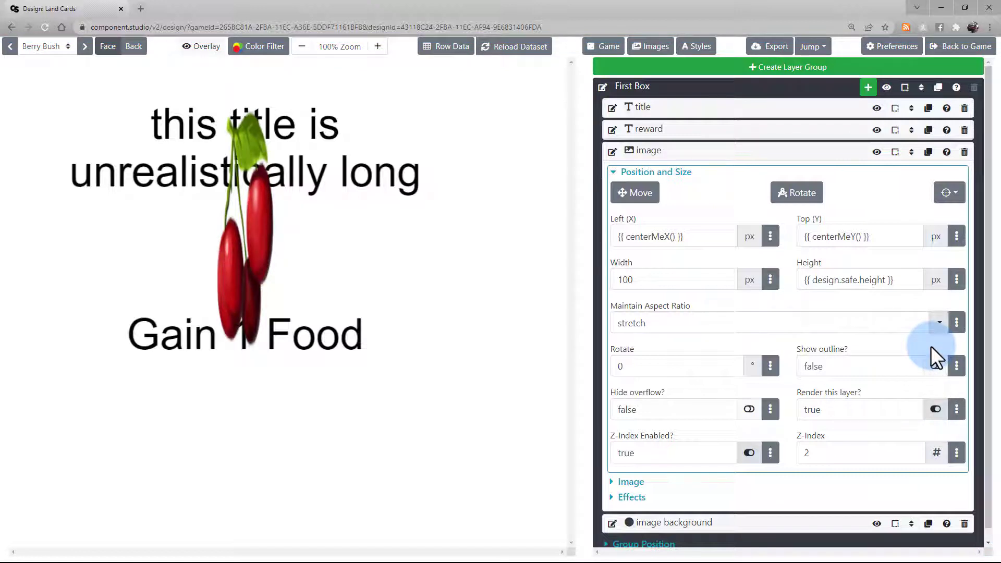
pyautogui.doubleClick(848, 280)
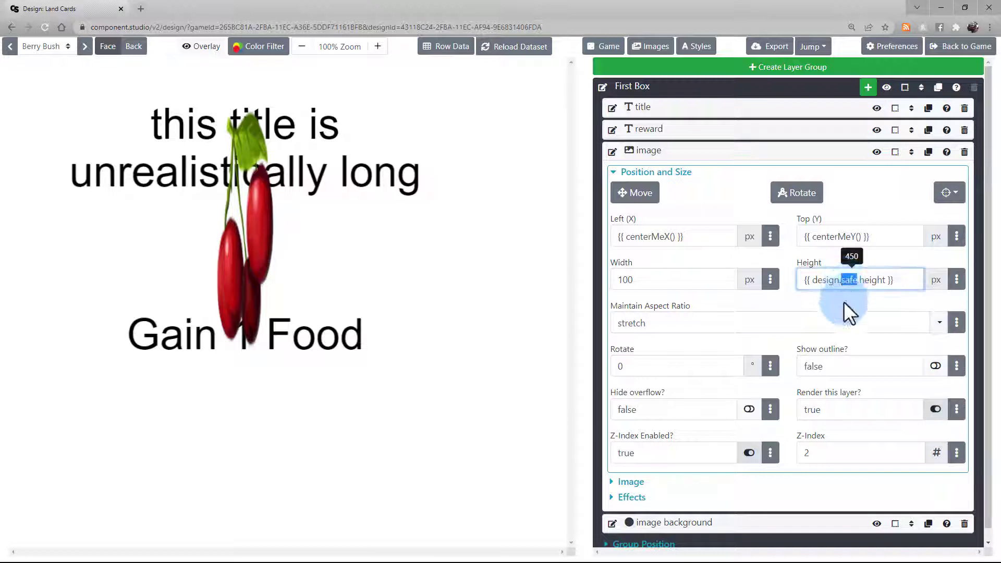
pyautogui.hotkey('ctrl', 'a')
pyautogui.write('200')
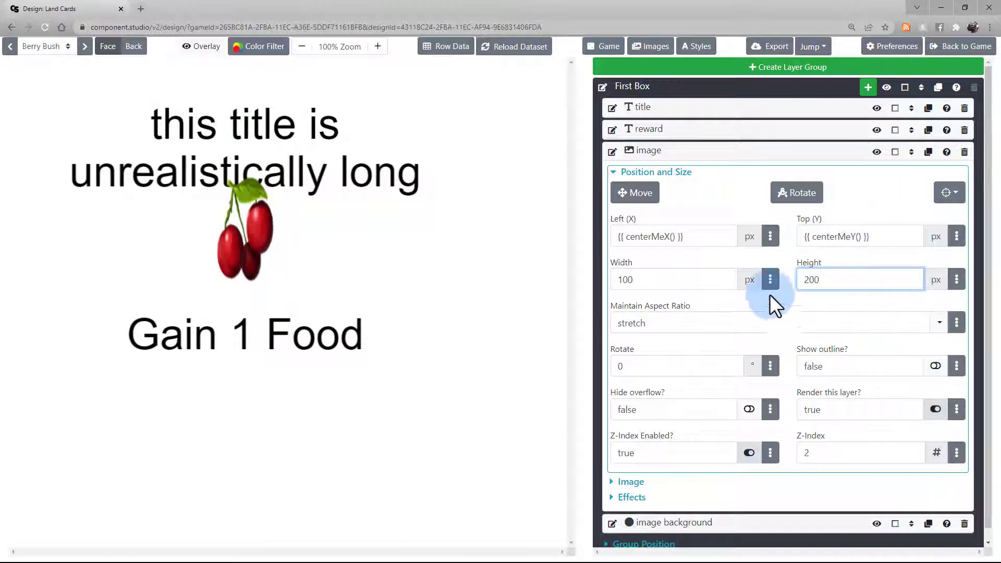
# Set the stretched image layer's width to 300 px and collapse its properties
pyautogui.doubleClick(700, 279)
pyautogui.write('300')
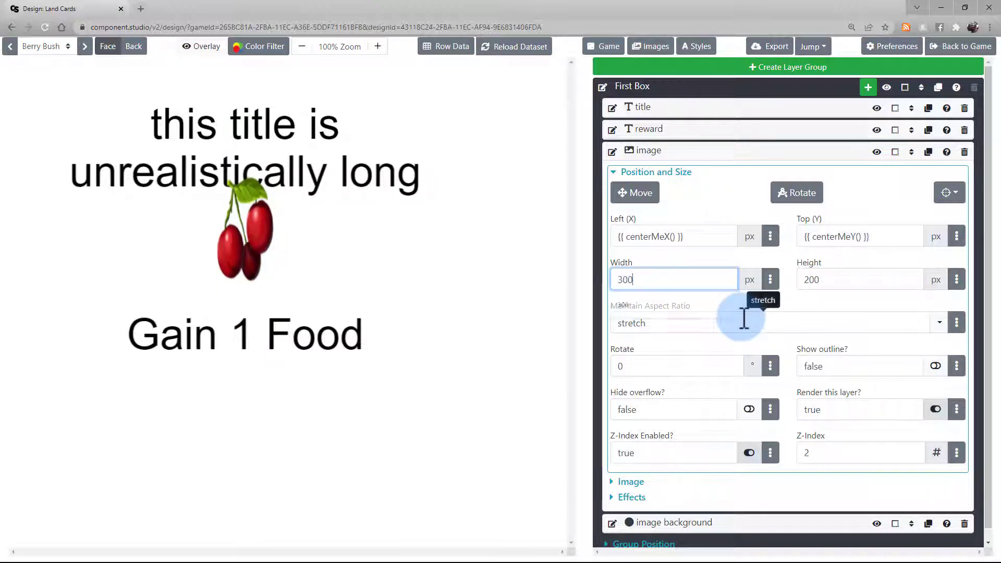
pyautogui.press('Return')
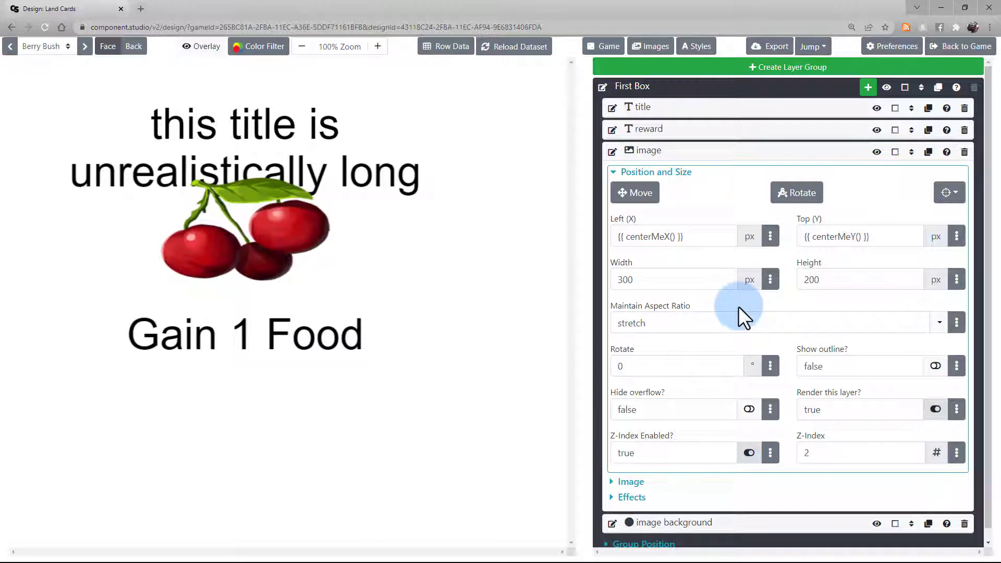
pyautogui.click(742, 153)
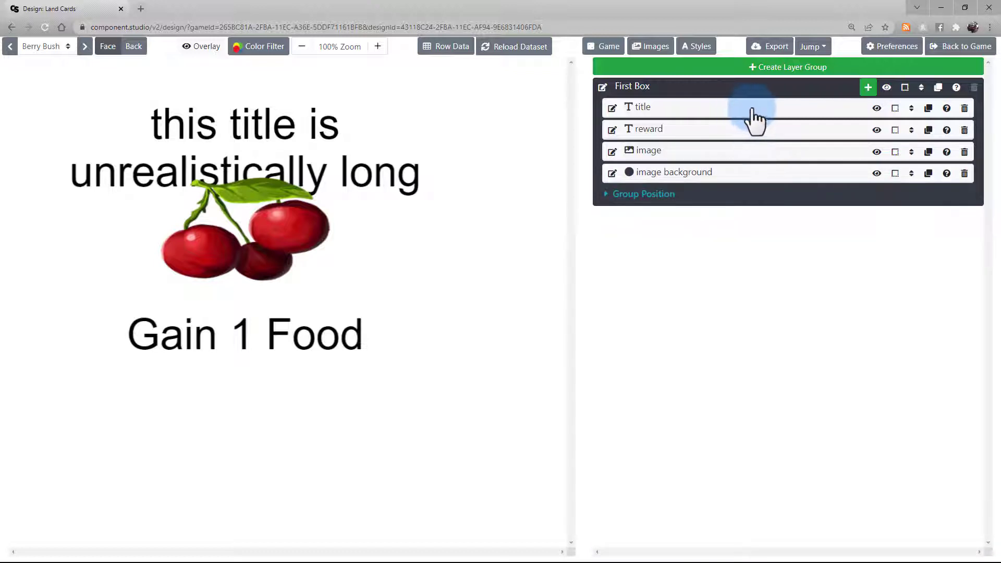
# Hide the title layer, and show the reward layer's outline together with the card overlay
pyautogui.click(876, 108)
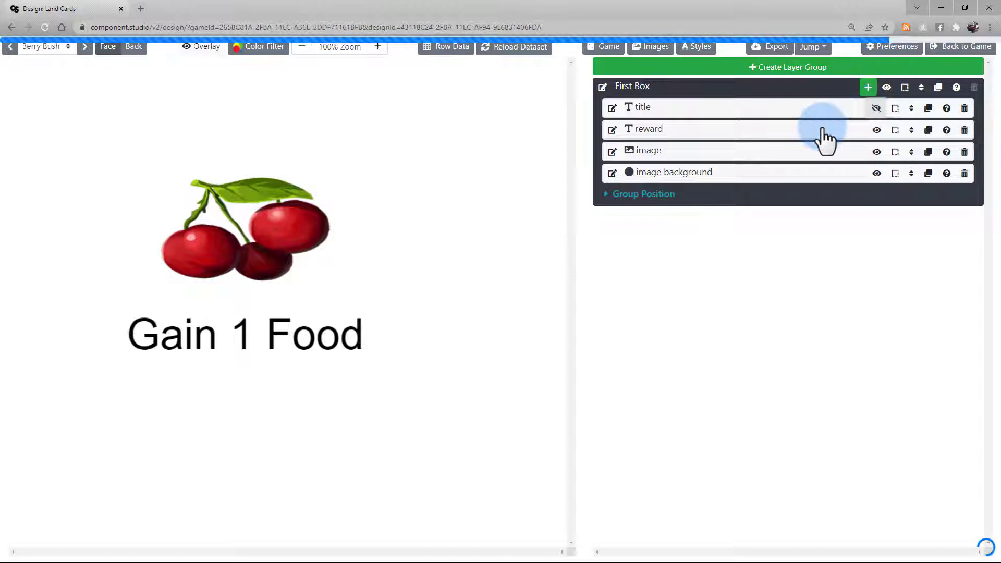
pyautogui.click(790, 134)
pyautogui.click(790, 150)
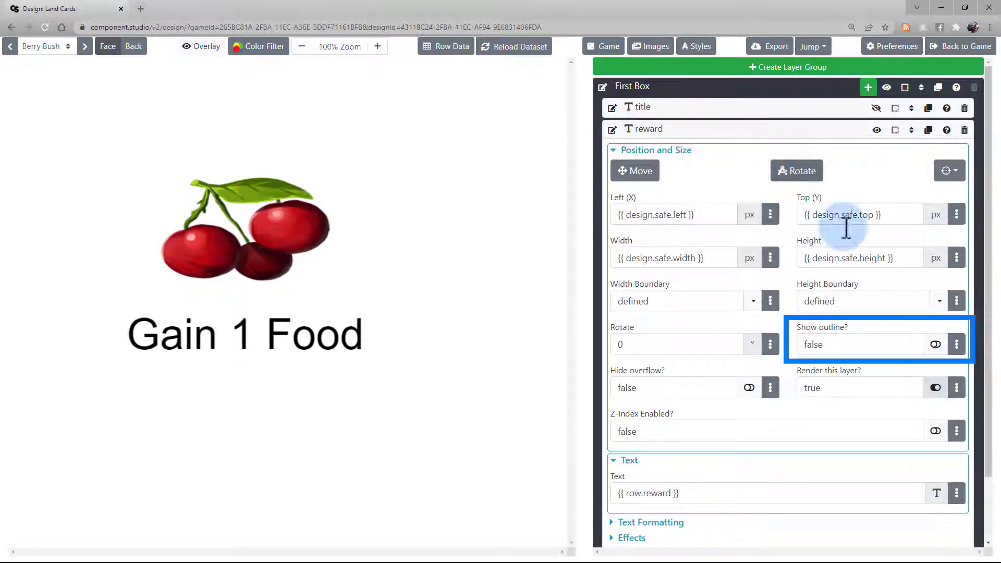
pyautogui.click(934, 344)
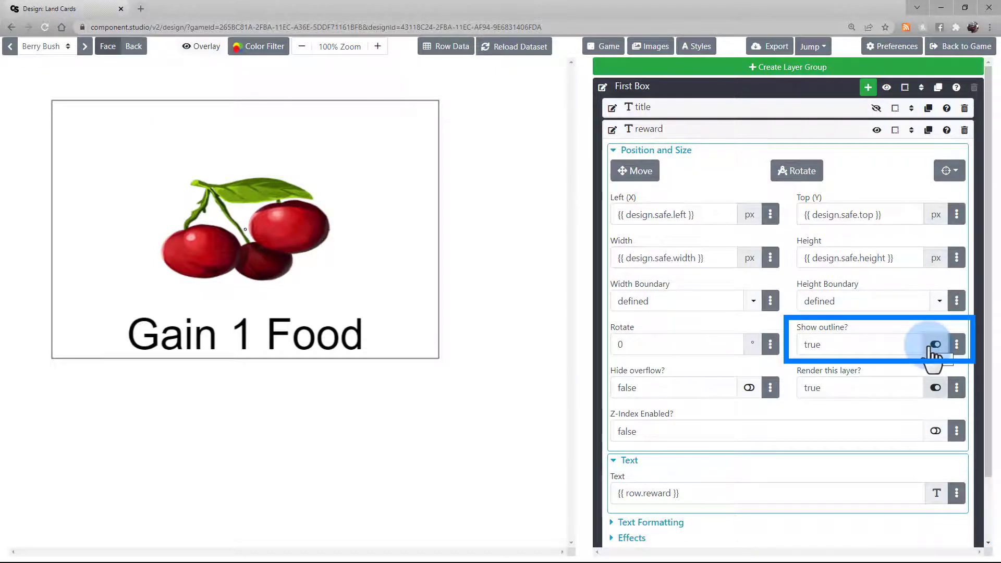
pyautogui.click(211, 48)
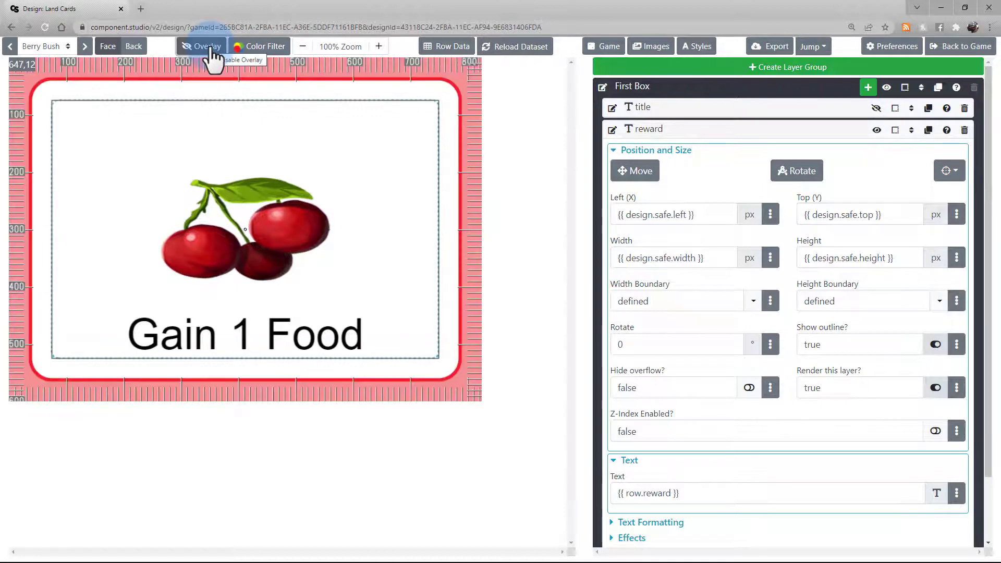
# Try left, right and center horizontal alignment in the reward layer's text formatting, and leave it set to justify
pyautogui.click(709, 150)
pyautogui.click(712, 230)
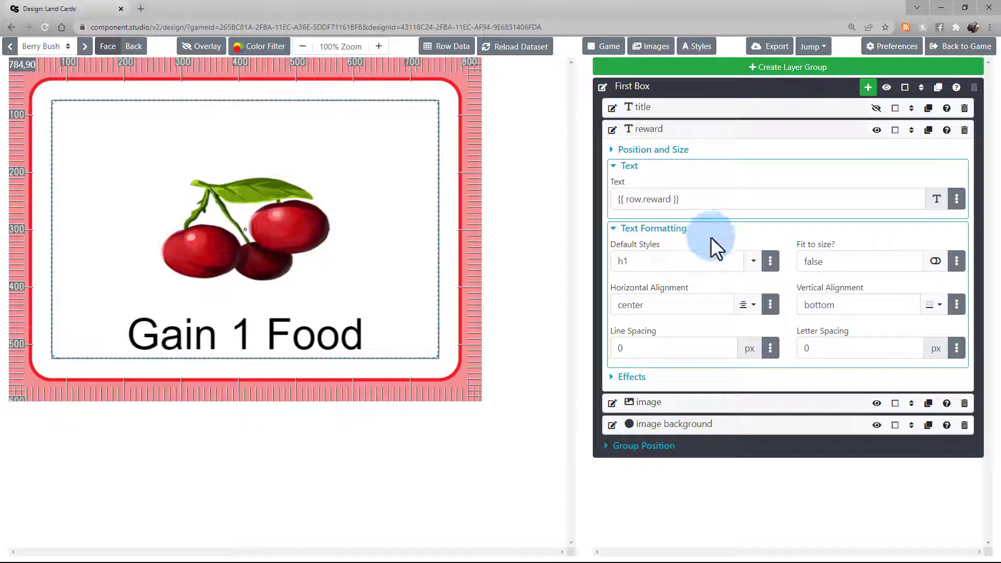
pyautogui.click(749, 311)
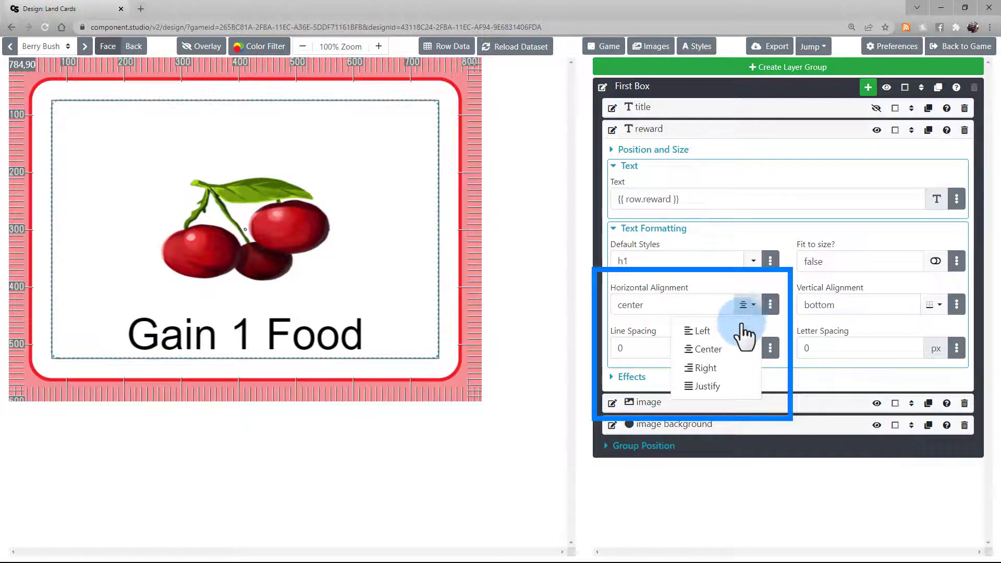
pyautogui.click(739, 330)
pyautogui.click(751, 309)
pyautogui.click(739, 366)
pyautogui.click(749, 311)
pyautogui.click(738, 348)
pyautogui.click(747, 305)
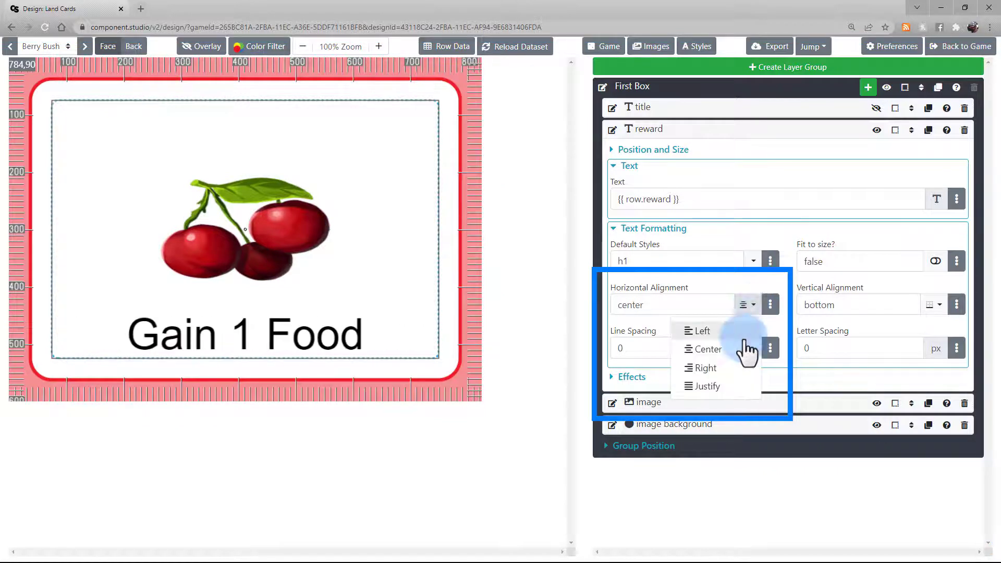
pyautogui.click(734, 384)
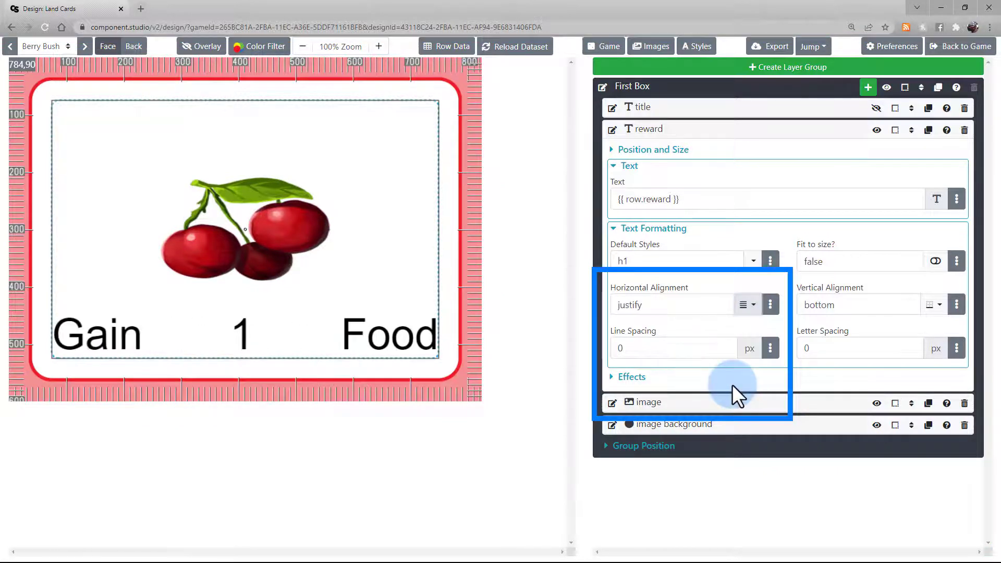
# Try top, bottom and middle vertical alignment on the reward text, and return it to bottom
pyautogui.click(930, 308)
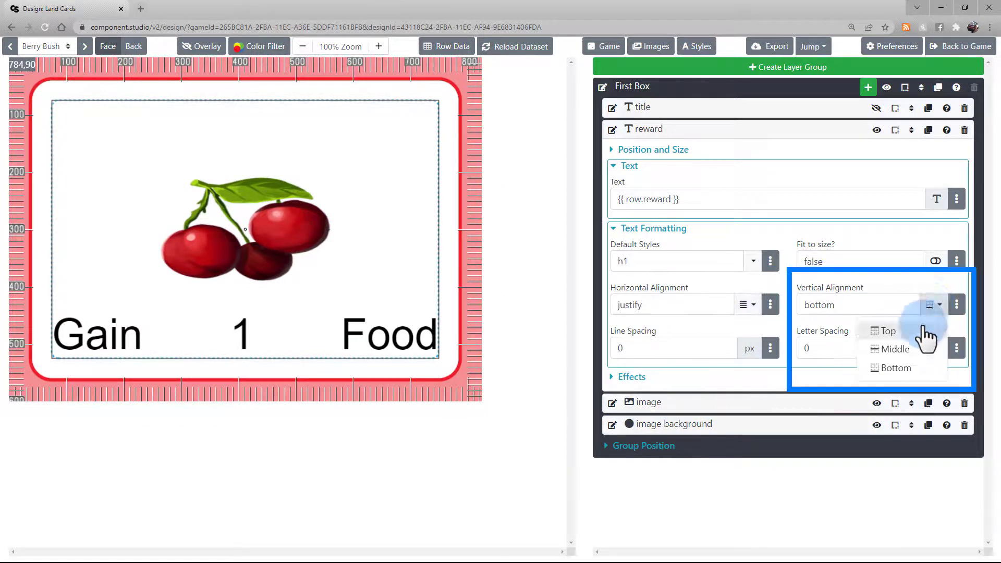
pyautogui.click(920, 329)
pyautogui.click(930, 311)
pyautogui.click(921, 367)
pyautogui.click(930, 310)
pyautogui.click(917, 348)
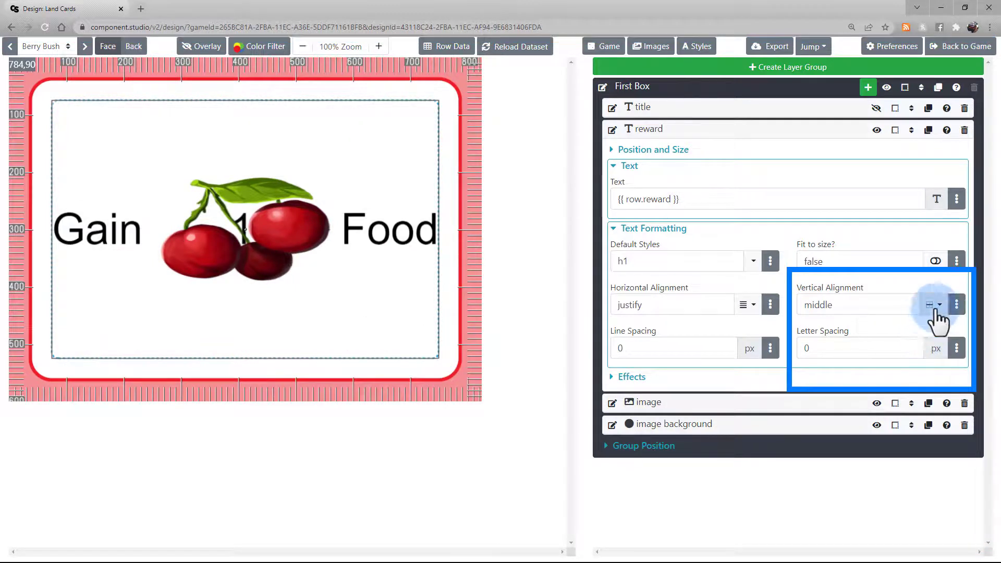
pyautogui.click(931, 310)
pyautogui.click(921, 367)
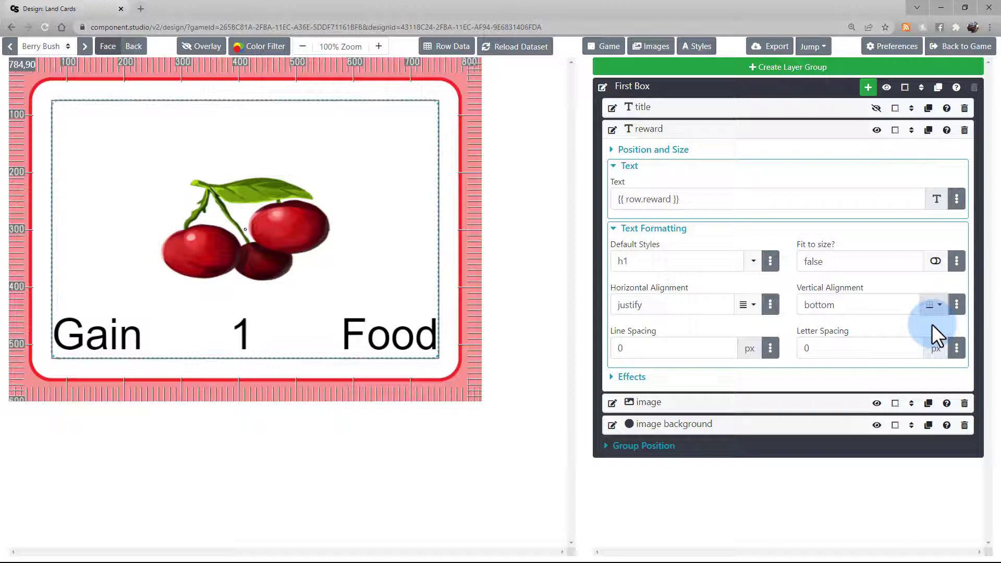
# Expand the reward layer's position and size settings and make the title layer visible again
pyautogui.click(728, 151)
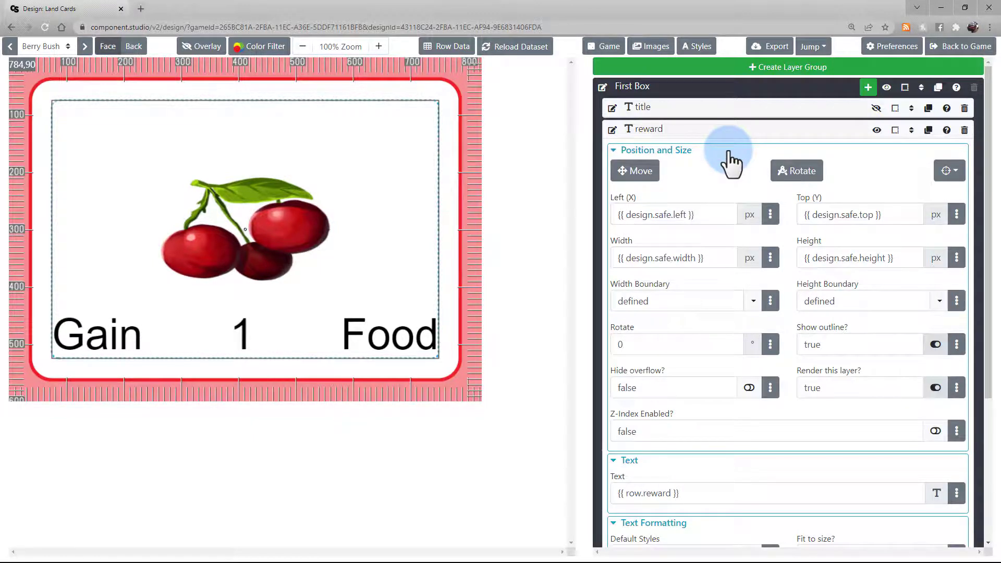
pyautogui.click(876, 109)
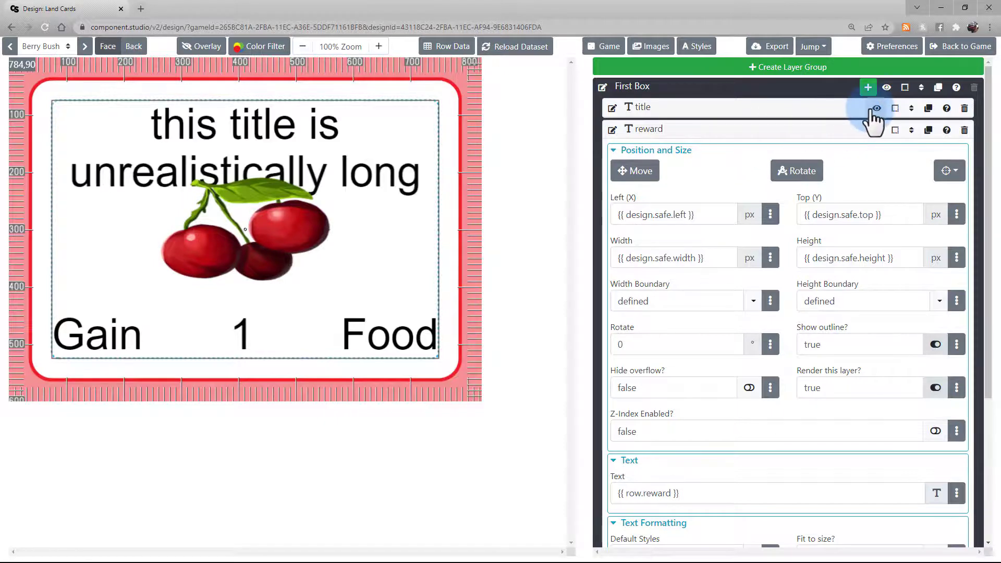